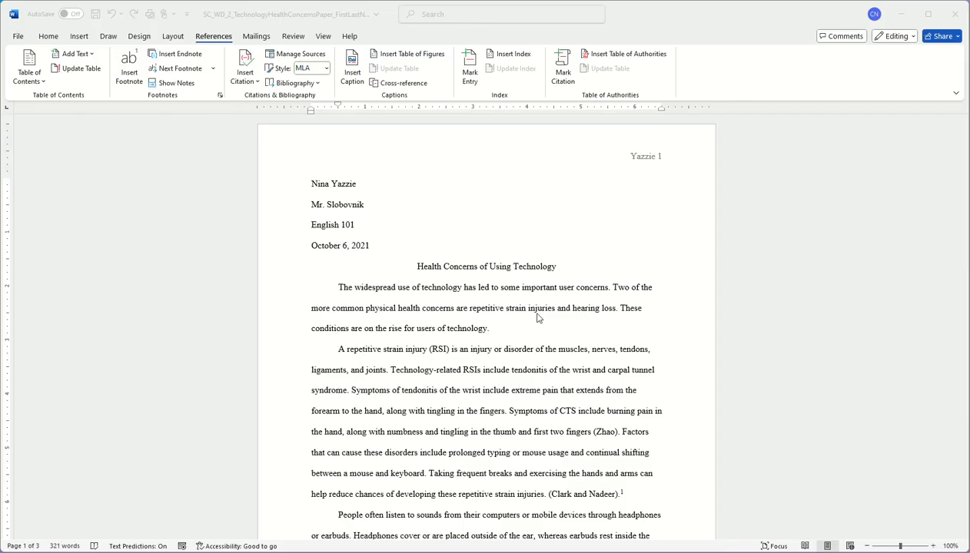
# After reviewing the finished paper, open blank Document16 from the File start page and hide formatting marks
pyautogui.scroll(-4, 535, 308)
pyautogui.scroll(-15, 535, 394)
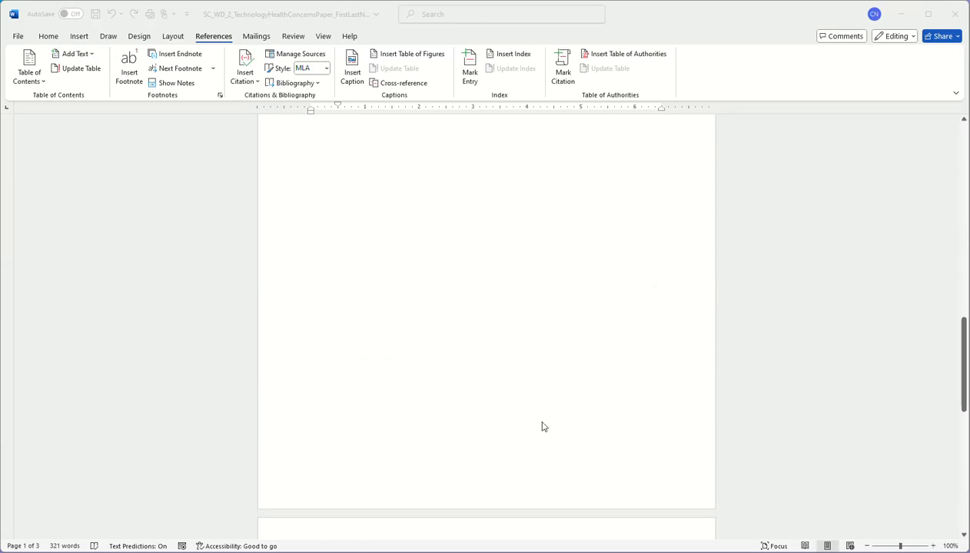
pyautogui.scroll(15, 542, 427)
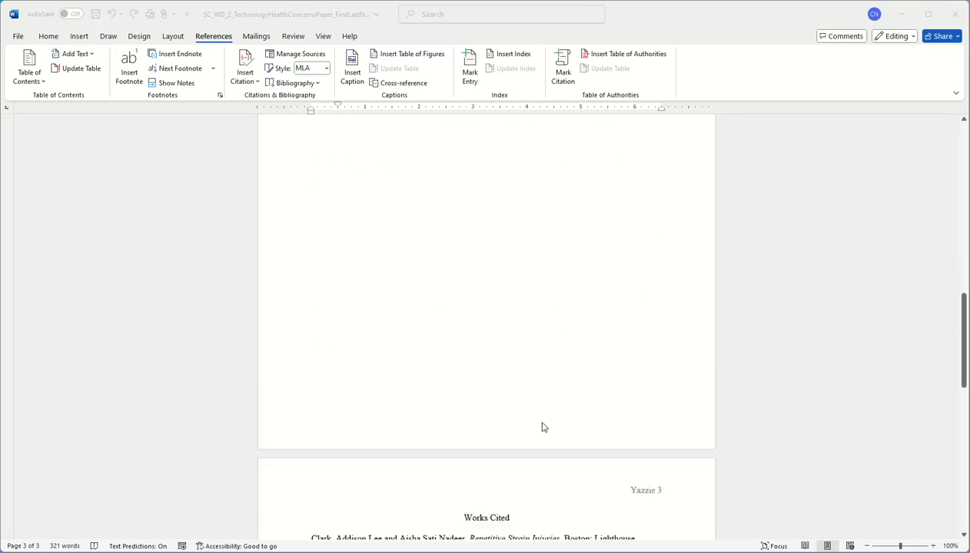
pyautogui.scroll(5, 542, 427)
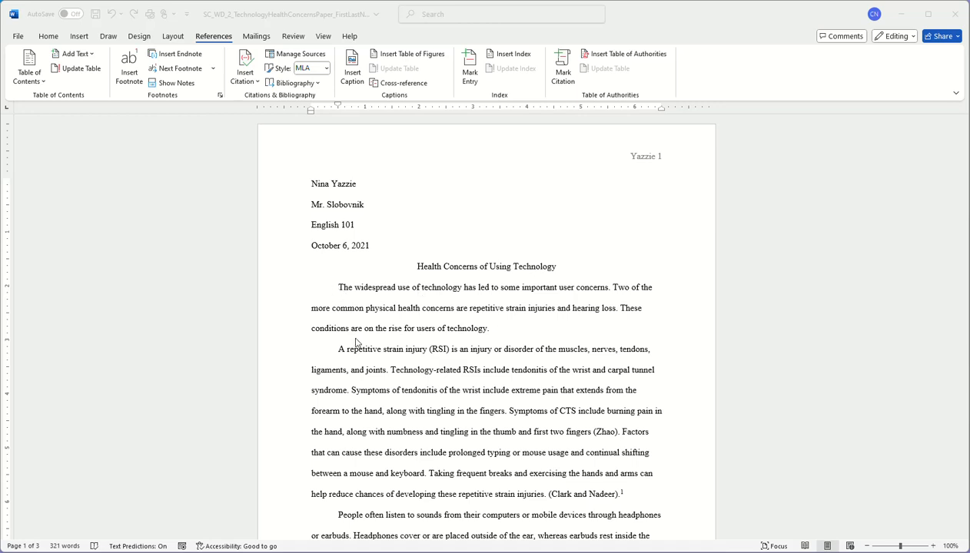
pyautogui.scroll(-5, 367, 489)
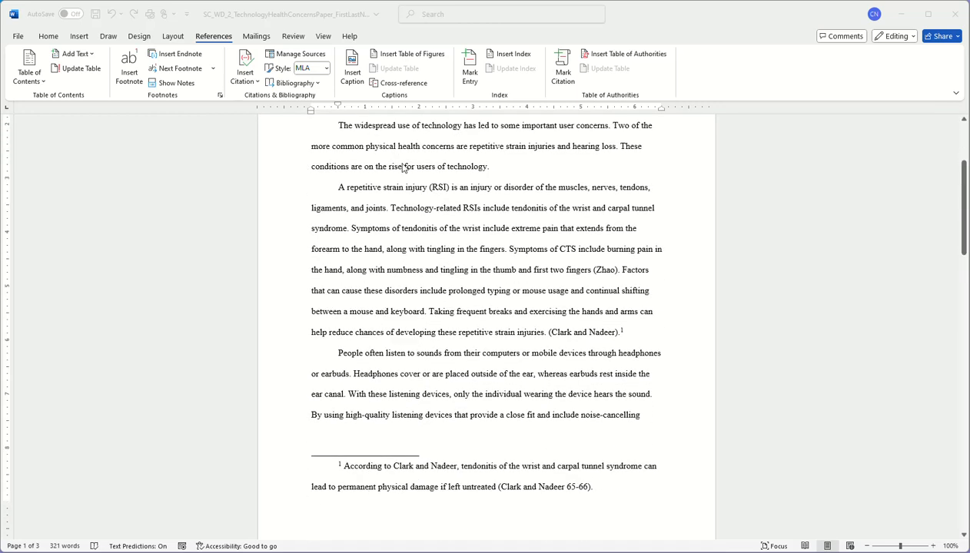
pyautogui.scroll(2, 493, 264)
pyautogui.scroll(-1, 497, 280)
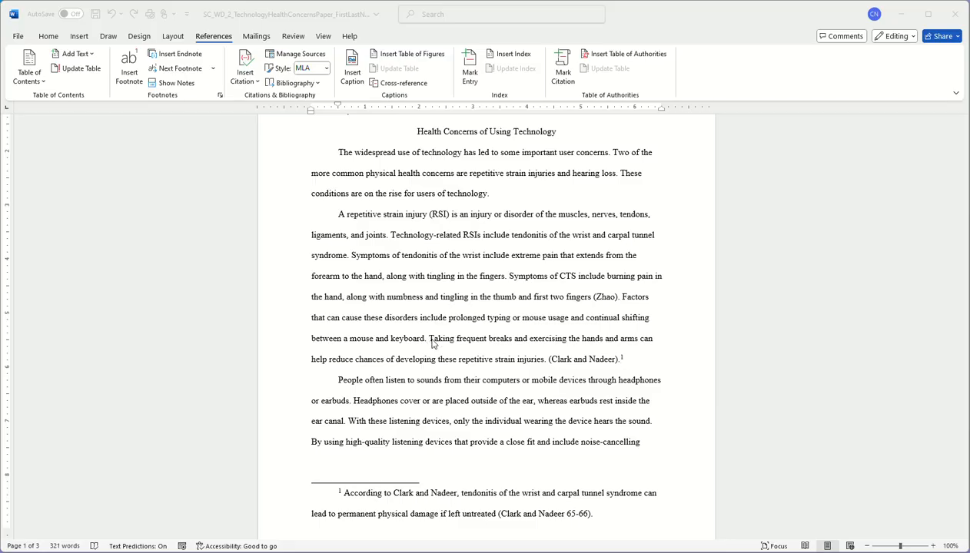
pyautogui.scroll(-1, 540, 366)
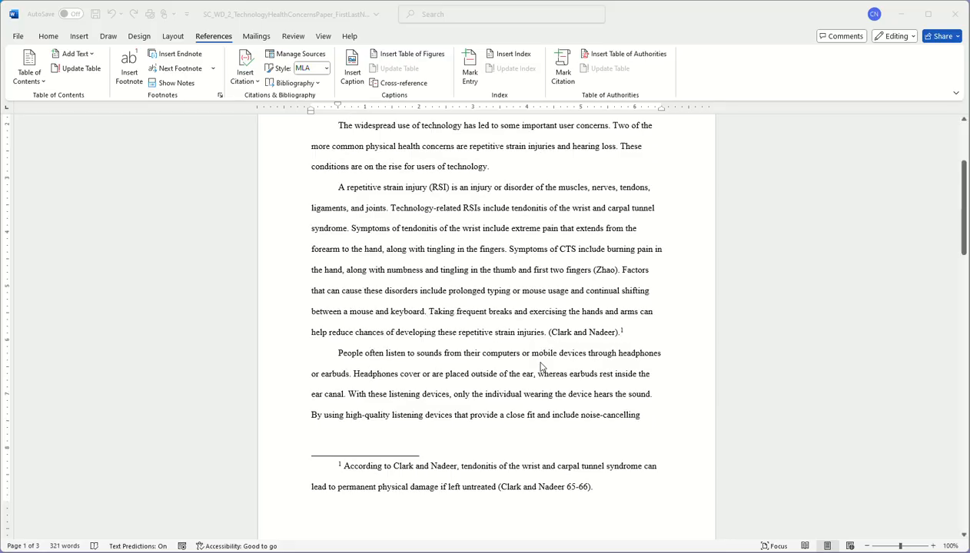
pyautogui.scroll(-1, 542, 368)
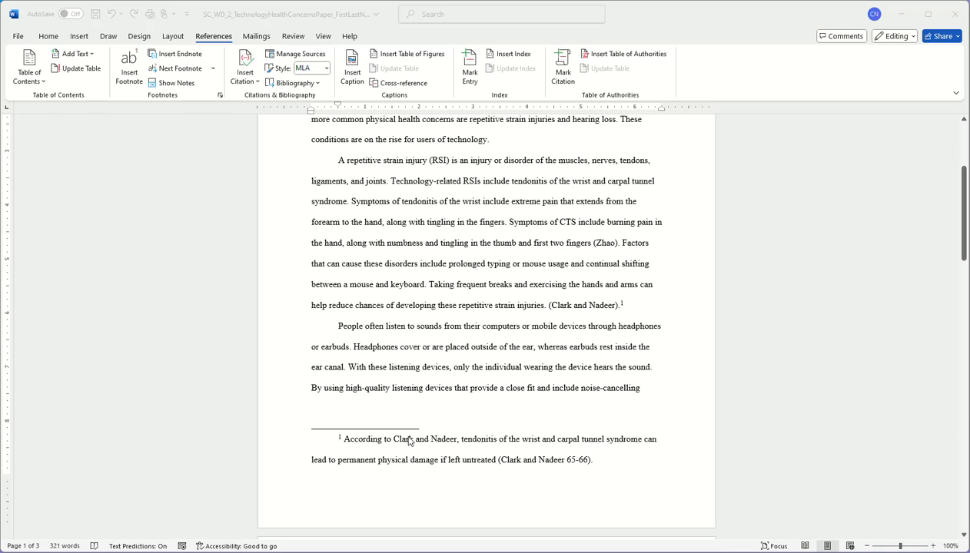
pyautogui.scroll(-7, 557, 311)
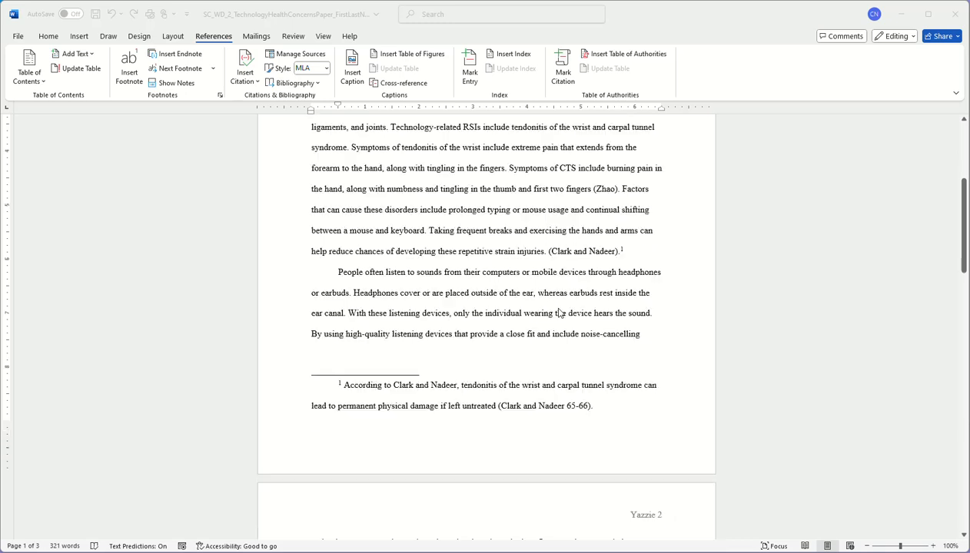
pyautogui.scroll(-2, 561, 354)
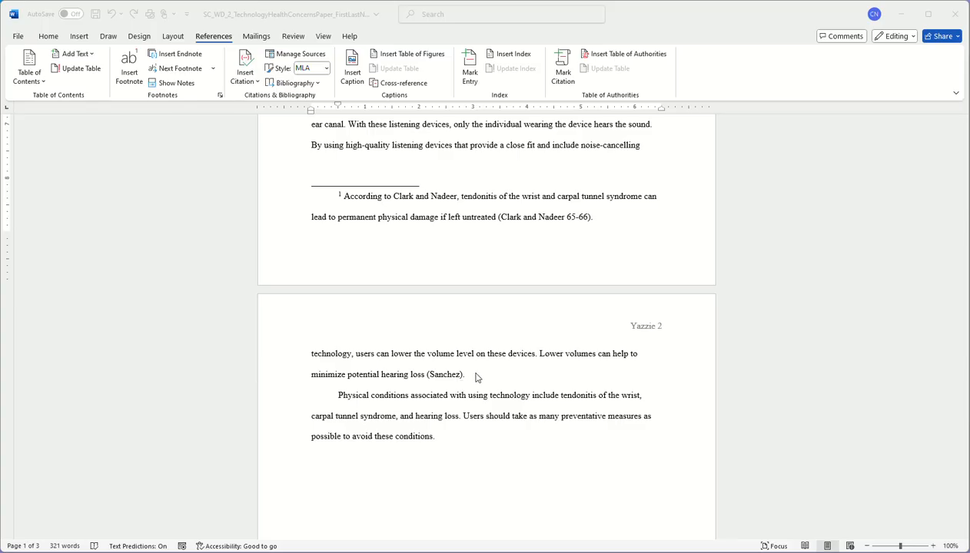
pyautogui.scroll(-3, 477, 391)
pyautogui.scroll(-7, 477, 390)
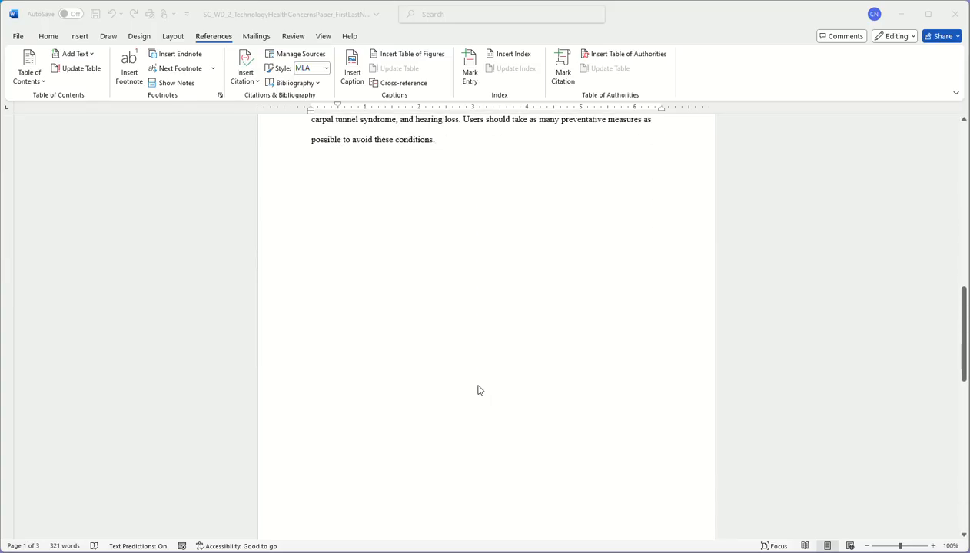
pyautogui.scroll(-1, 478, 399)
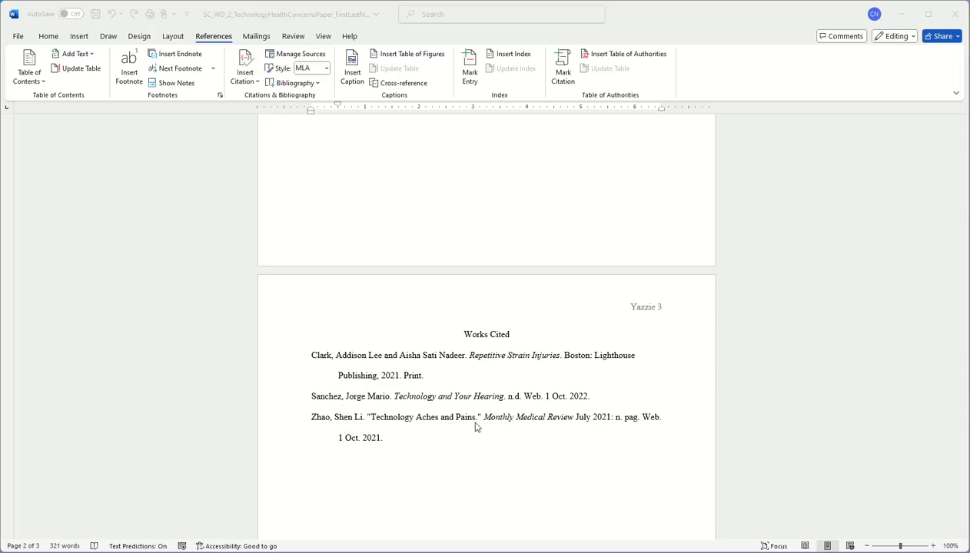
pyautogui.scroll(15, 427, 455)
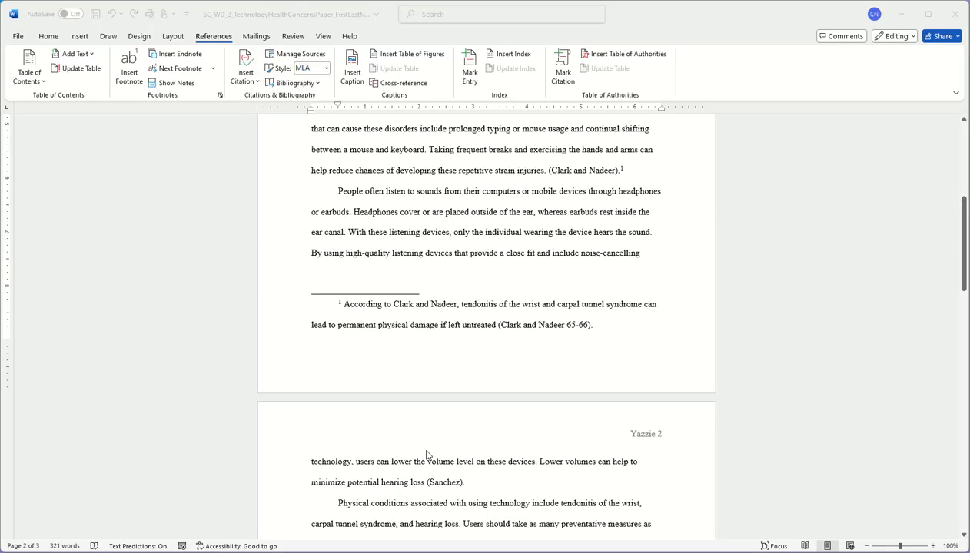
pyautogui.scroll(4, 427, 456)
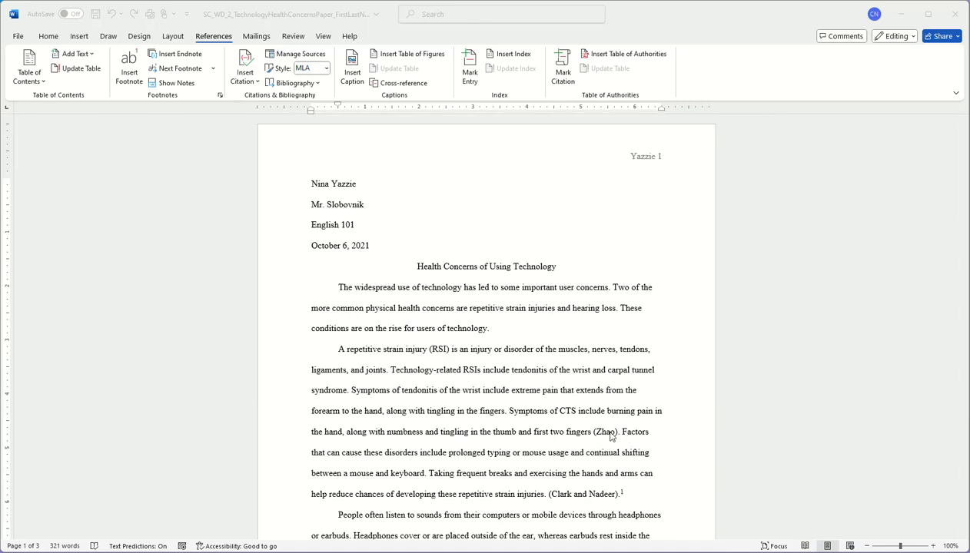
pyautogui.scroll(-4, 361, 474)
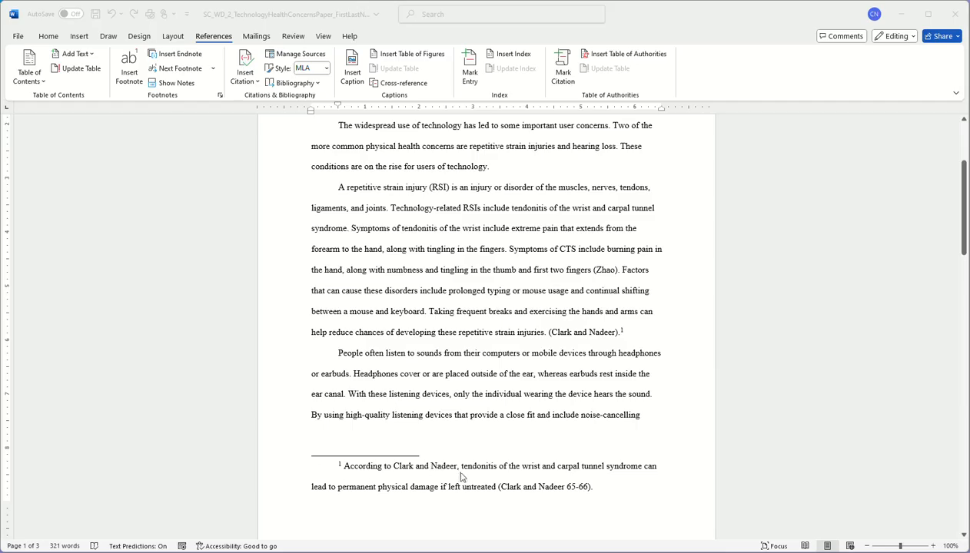
pyautogui.scroll(-4, 461, 478)
pyautogui.scroll(-4, 473, 485)
pyautogui.scroll(14, 473, 485)
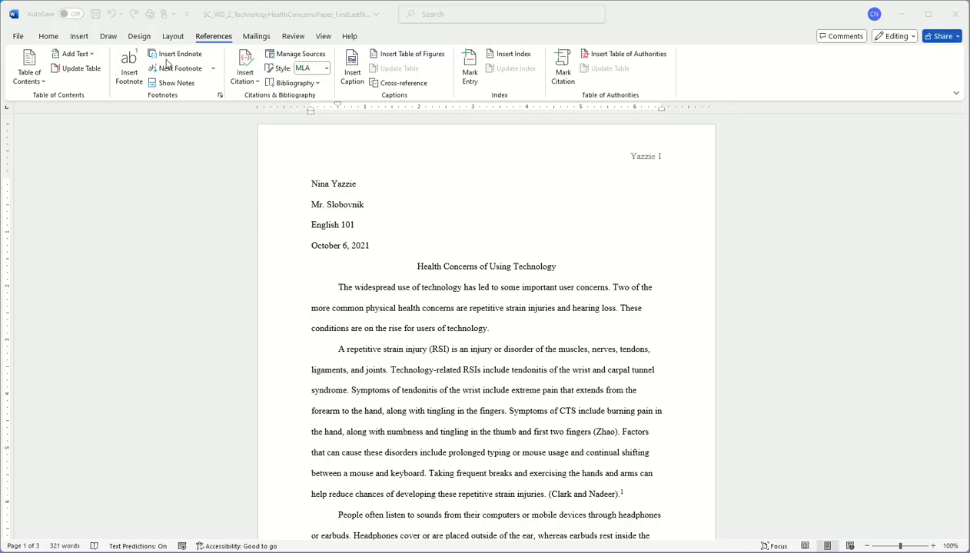
pyautogui.click(17, 38)
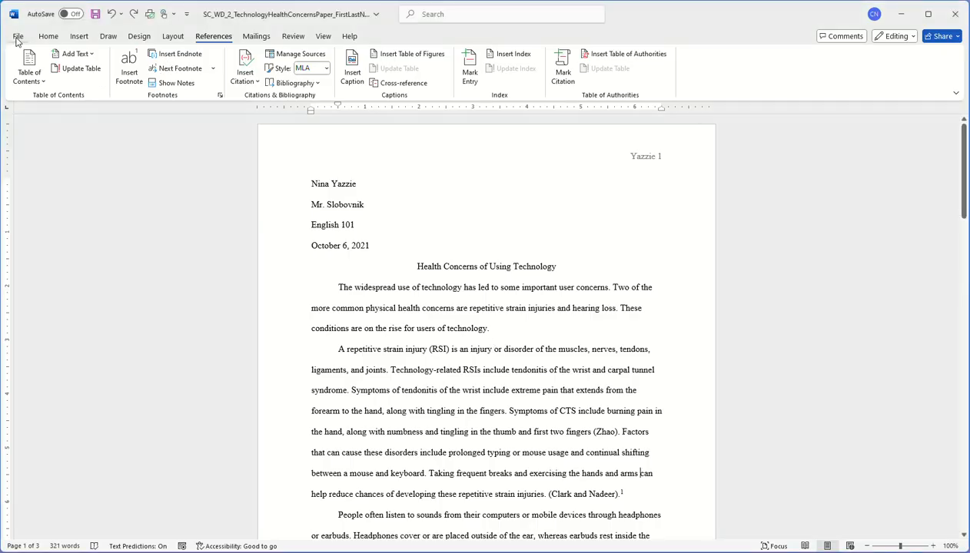
pyautogui.click(17, 38)
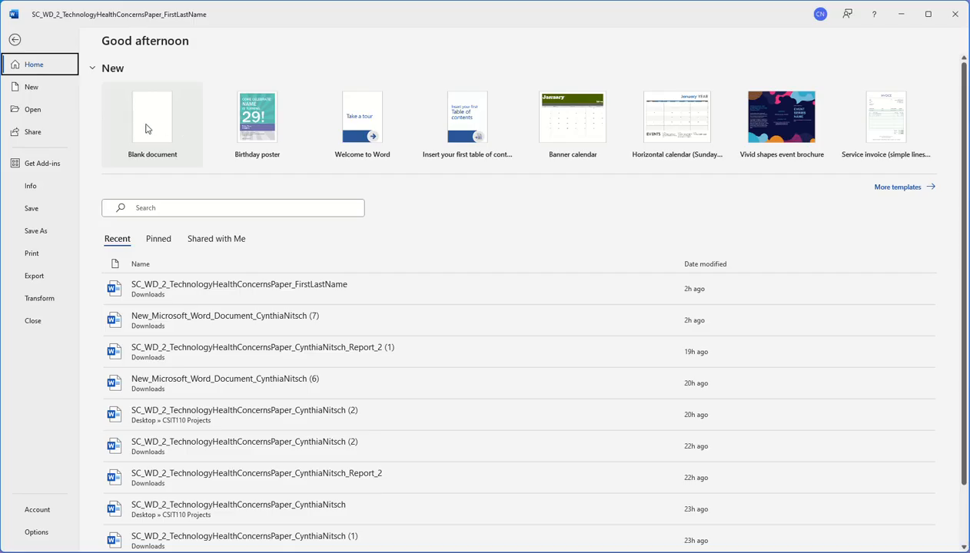
pyautogui.click(148, 129)
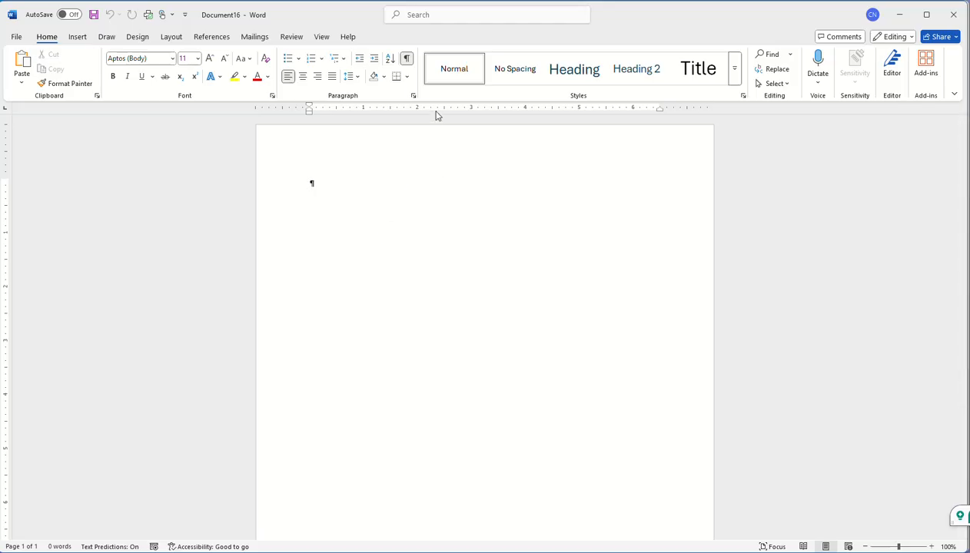
pyautogui.click(407, 61)
# Modify the Normal style to use Times New Roman at 12 pt and confirm
pyautogui.click(407, 61)
pyautogui.rightClick(459, 73)
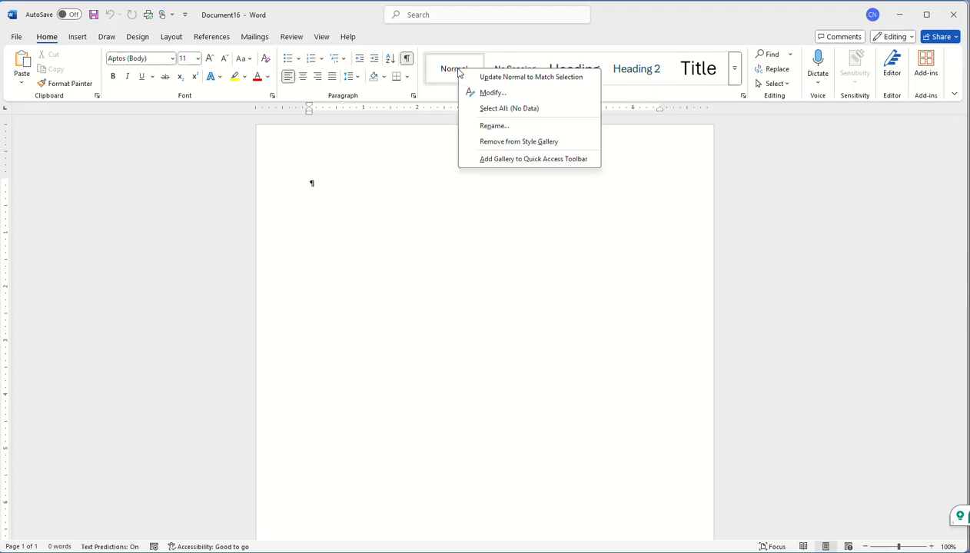
pyautogui.click(492, 92)
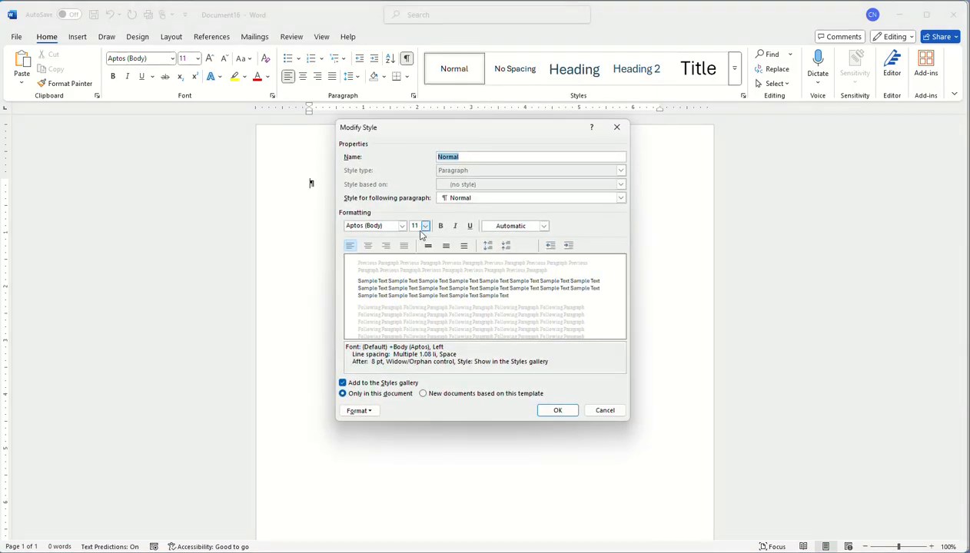
pyautogui.click(401, 226)
pyautogui.click(388, 263)
pyautogui.click(425, 226)
pyautogui.click(415, 266)
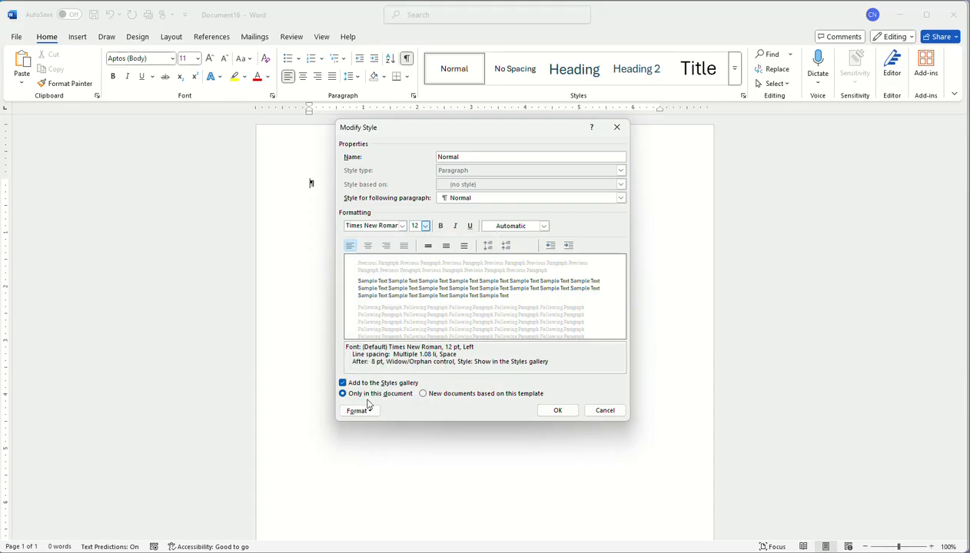
pyautogui.click(560, 411)
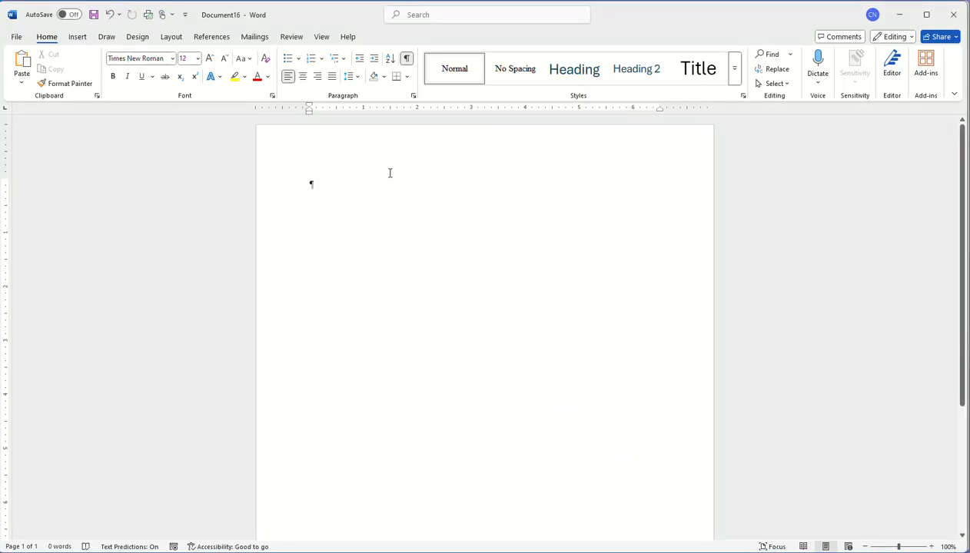
# Set double (2.0) line spacing with no space after paragraphs, then update Normal to match
pyautogui.click(357, 78)
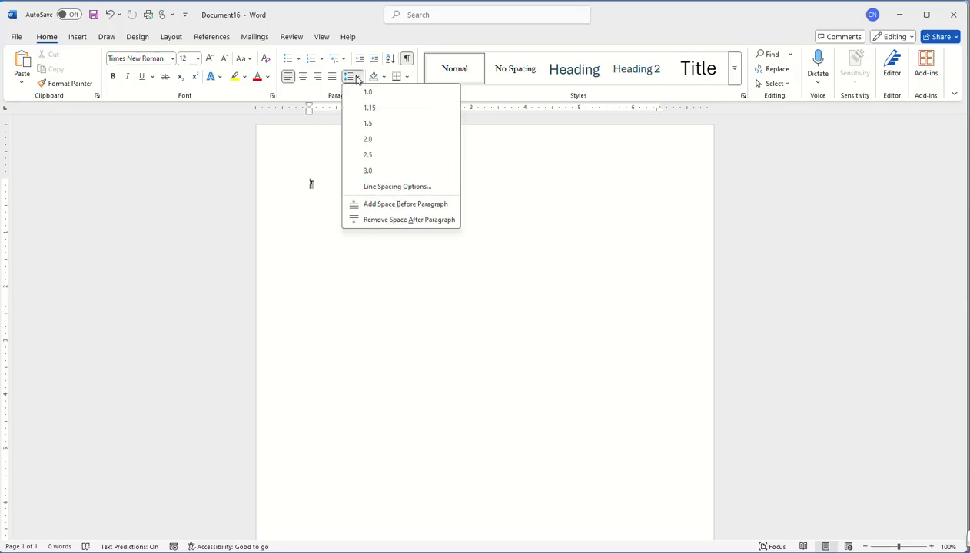
pyautogui.click(372, 140)
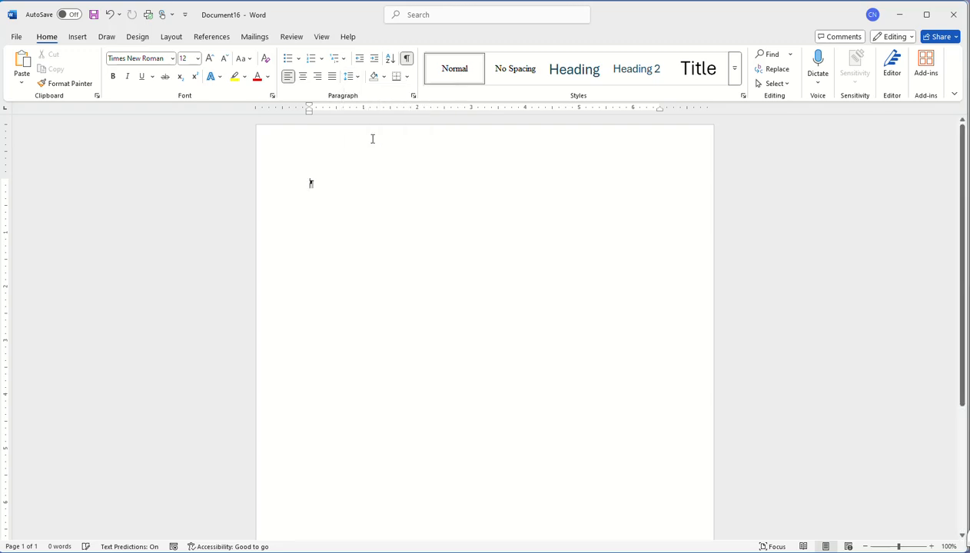
pyautogui.click(357, 79)
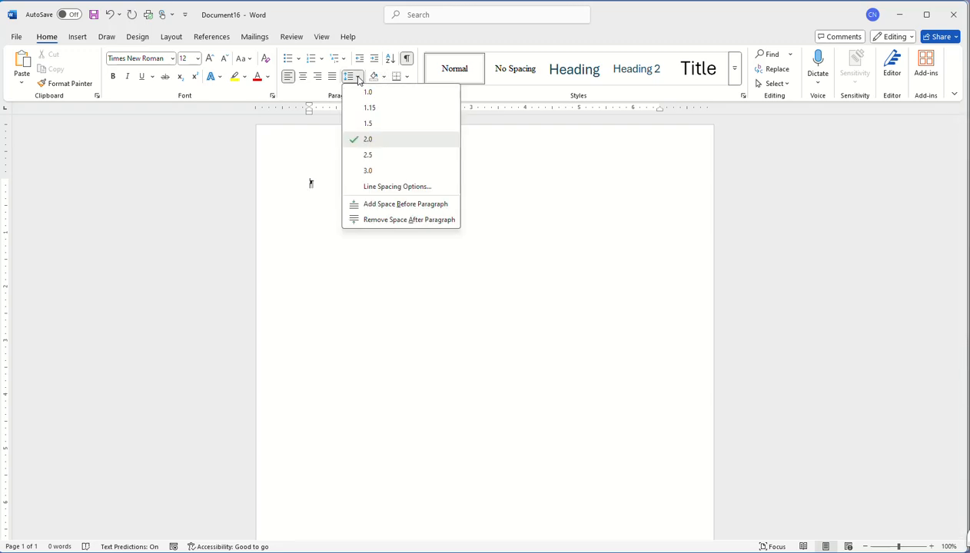
pyautogui.click(392, 221)
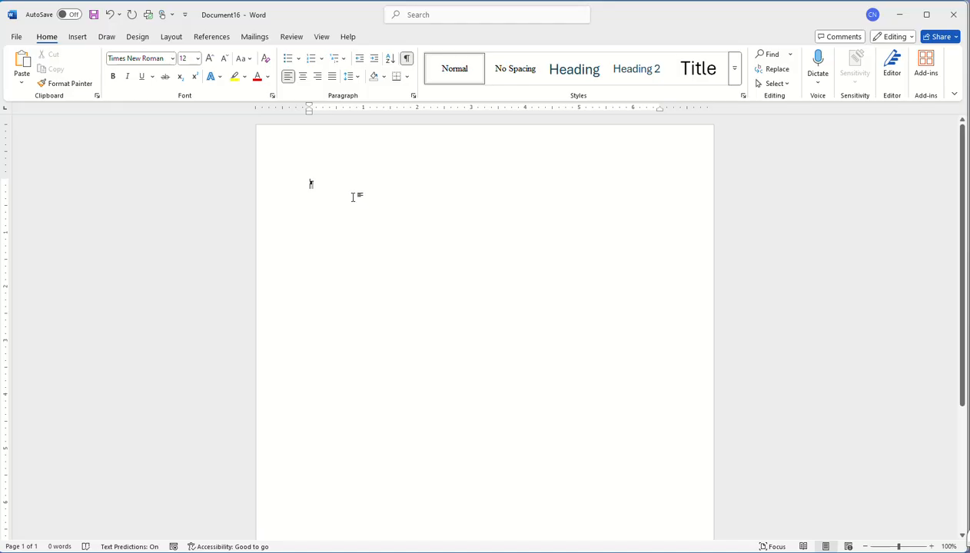
pyautogui.rightClick(453, 75)
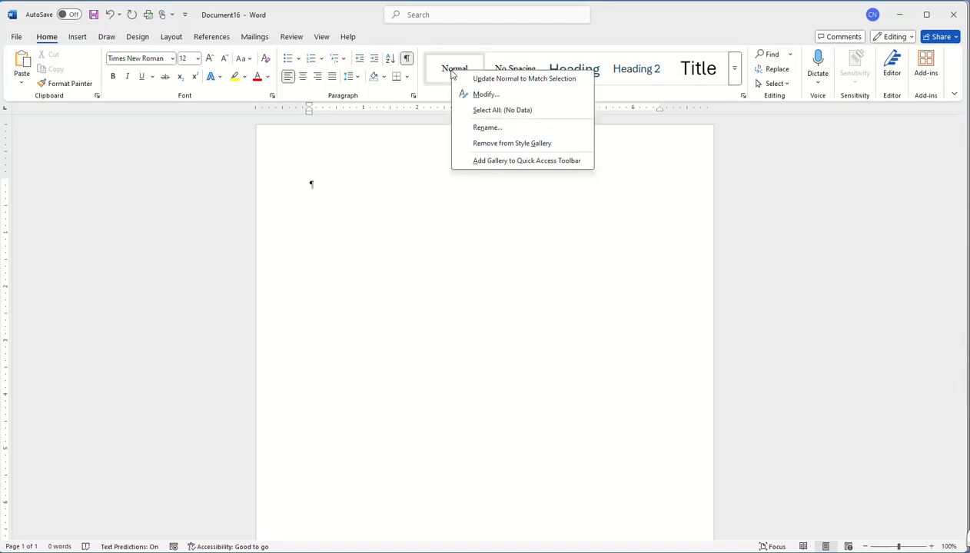
pyautogui.click(513, 80)
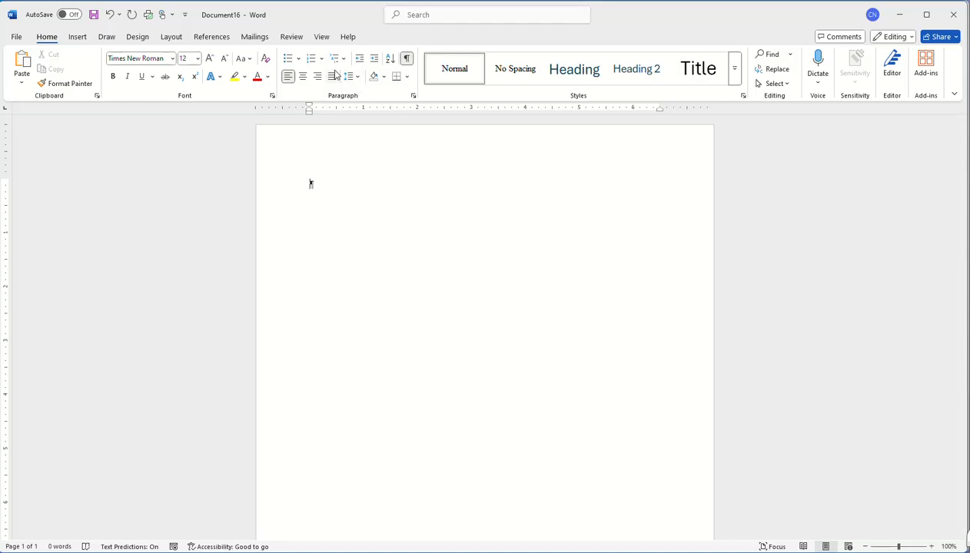
# Insert a blank header and align its text to the right
pyautogui.click(80, 37)
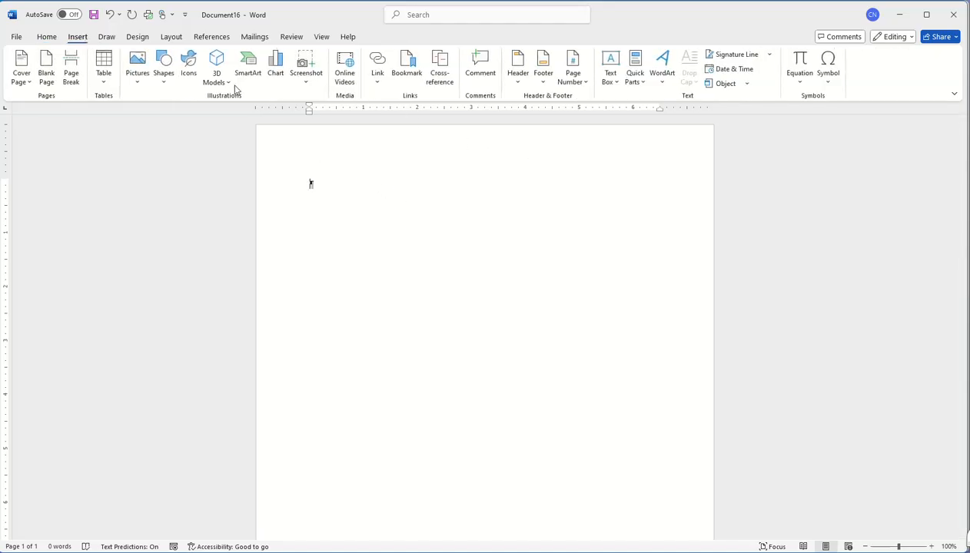
pyautogui.click(513, 77)
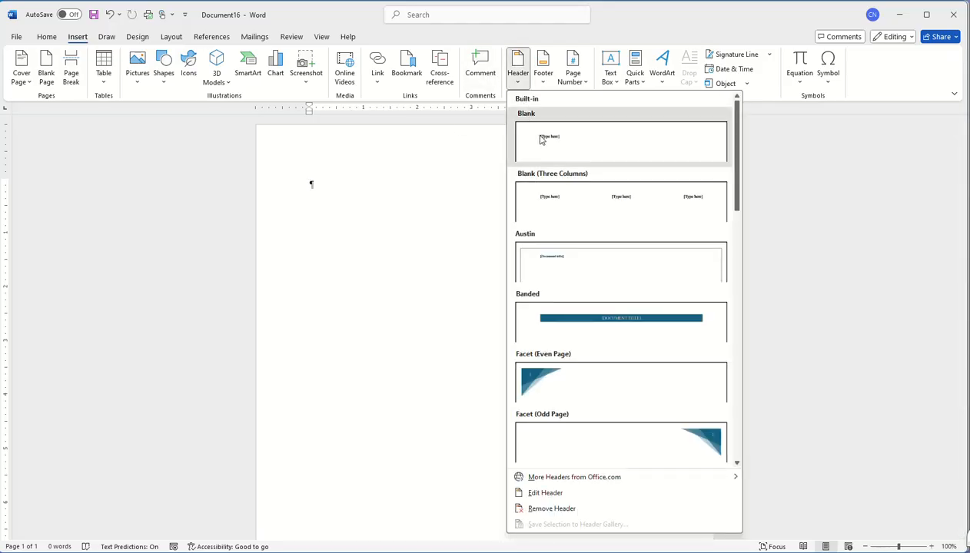
pyautogui.click(530, 135)
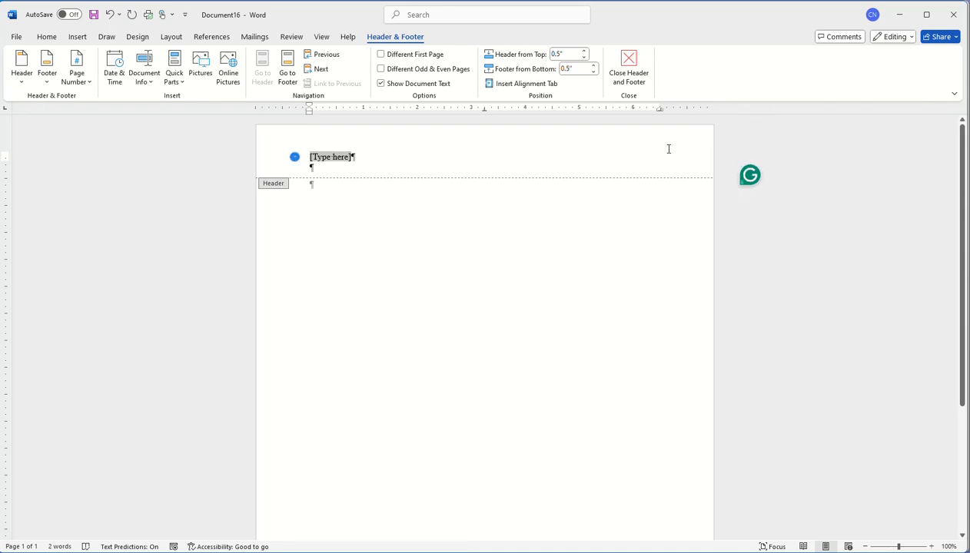
pyautogui.click(77, 38)
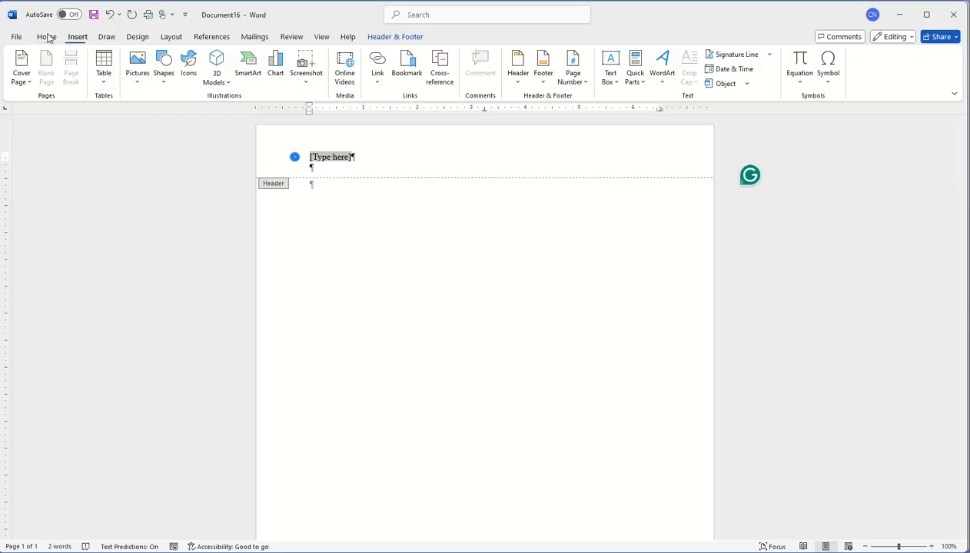
pyautogui.click(47, 37)
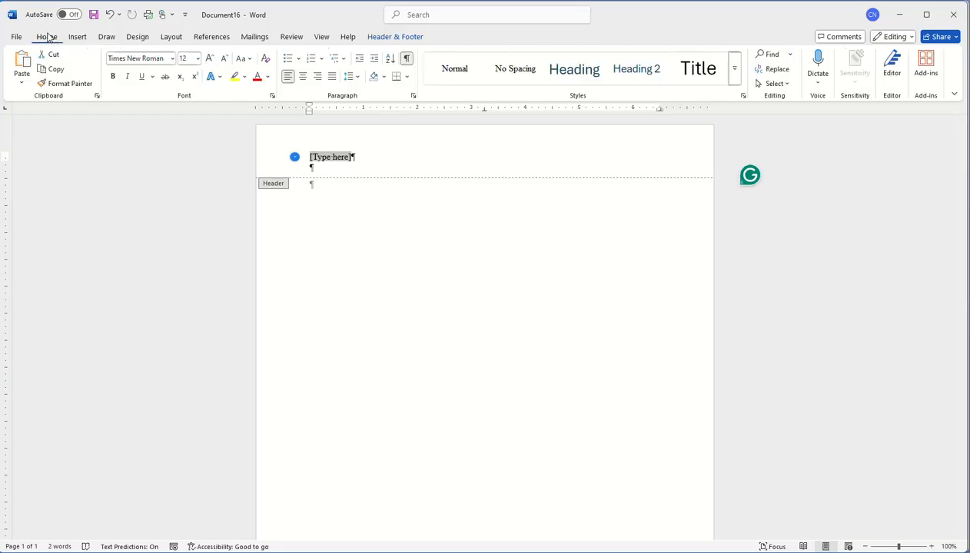
pyautogui.click(318, 79)
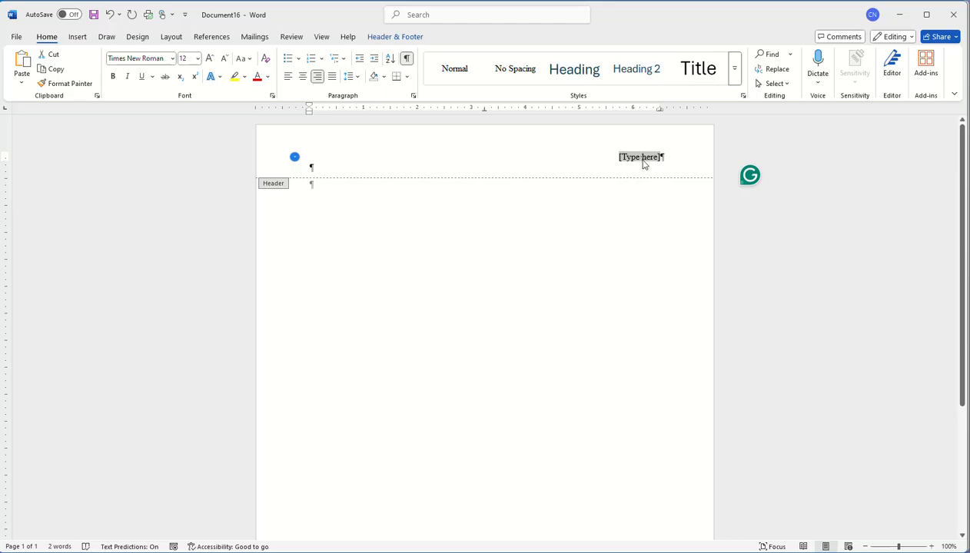
# Type the author's surname in the header, correcting the typos
pyautogui.write('Cy')
pyautogui.press('BackSpace')
pyautogui.press('BackSpace')
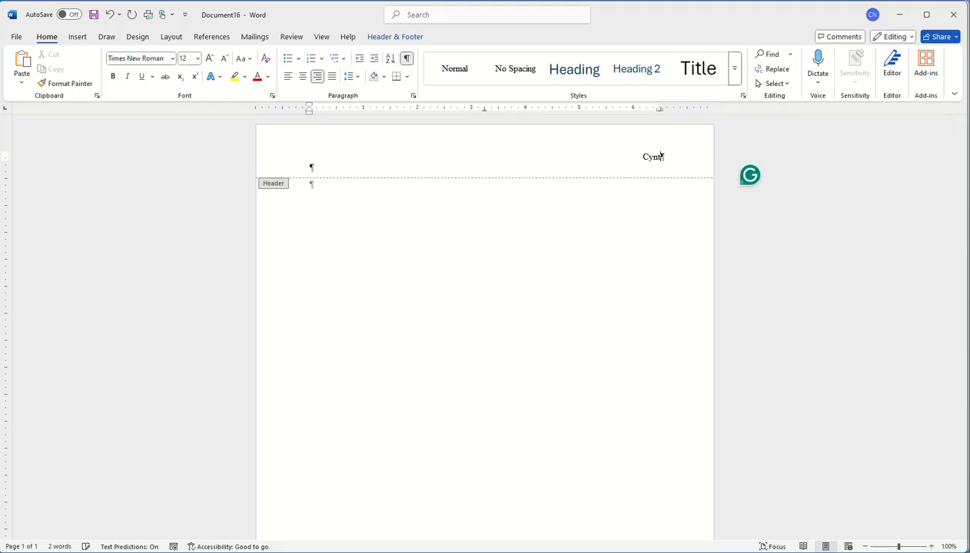
pyautogui.write('hia')
pyautogui.press('BackSpace')
pyautogui.press('BackSpace')
pyautogui.press('BackSpace')
pyautogui.write('ia')
pyautogui.press('BackSpace')
pyautogui.press('BackSpace')
pyautogui.press('BackSpace')
pyautogui.press('BackSpace')
pyautogui.press('BackSpace')
pyautogui.press('BackSpace')
pyautogui.write('Nitsch')
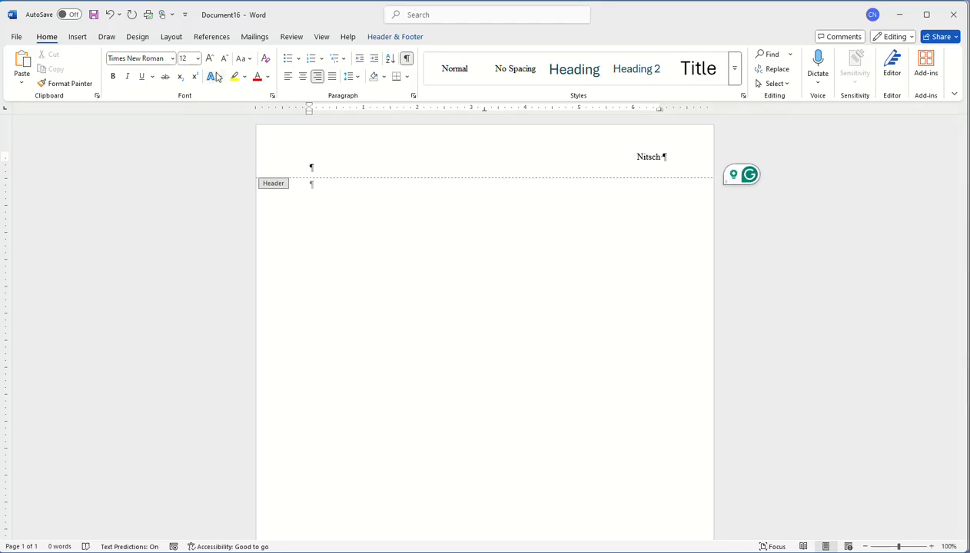
# Add a plain page number after the surname and close the header
pyautogui.click(384, 39)
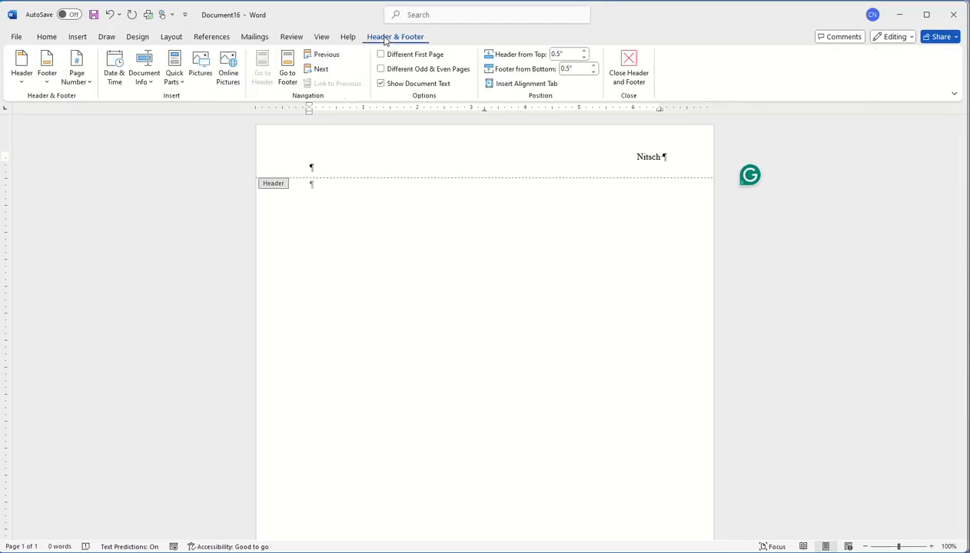
pyautogui.click(77, 75)
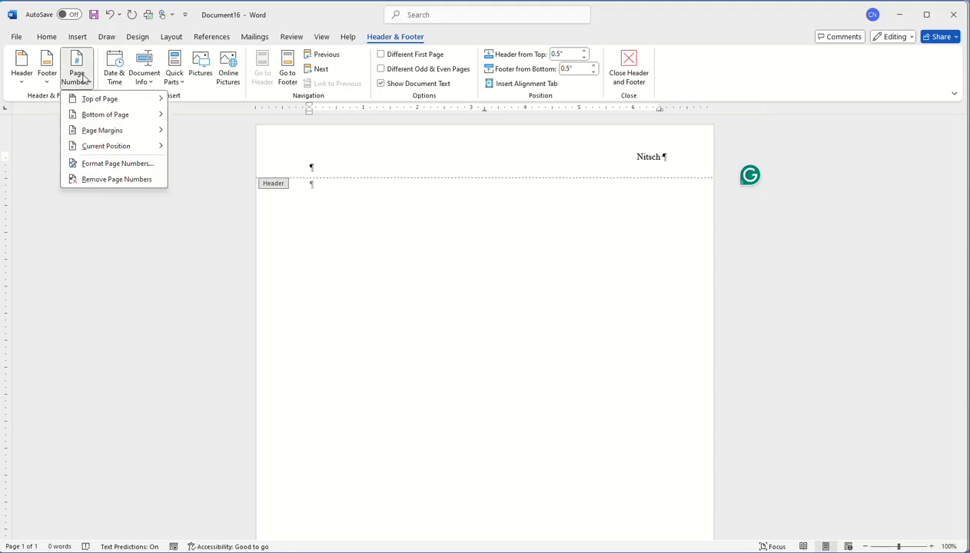
pyautogui.moveTo(115, 146)
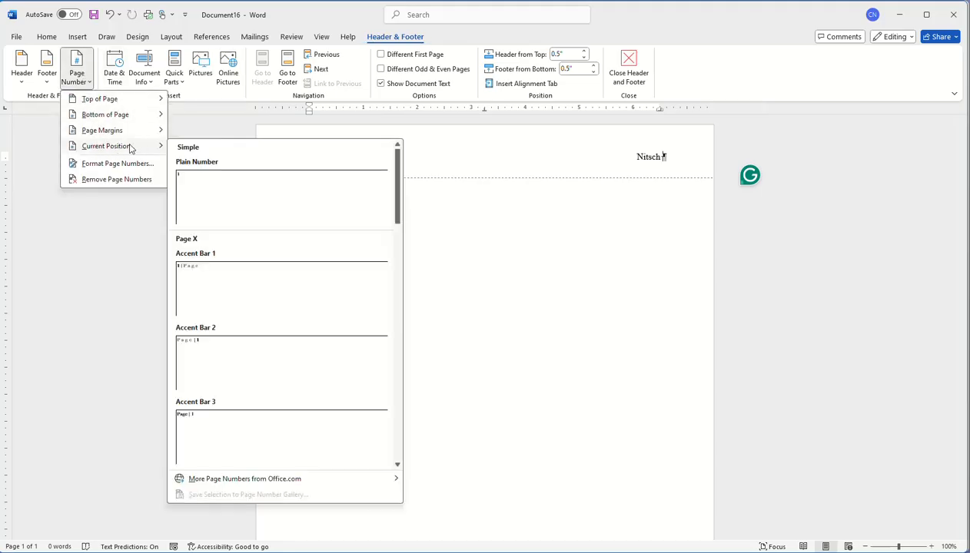
pyautogui.click(206, 197)
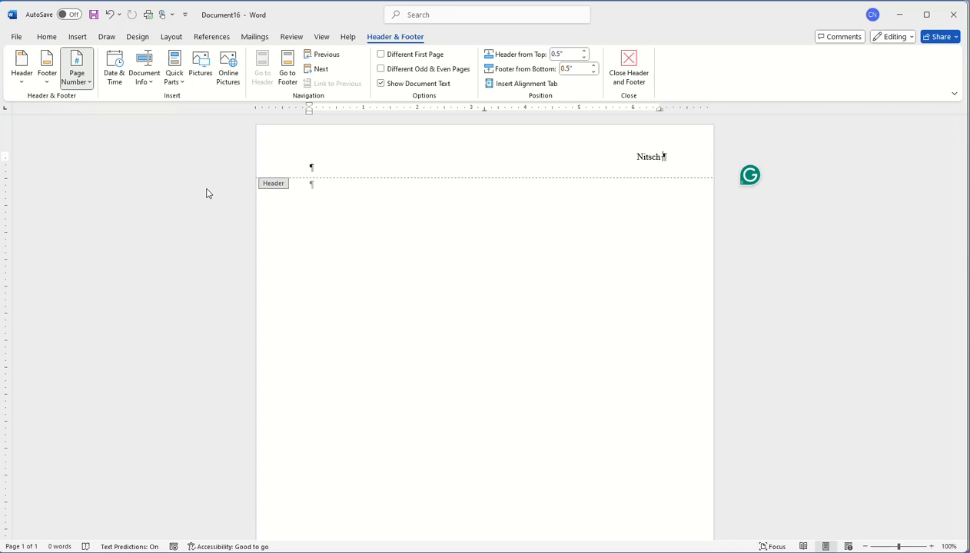
pyautogui.click(638, 69)
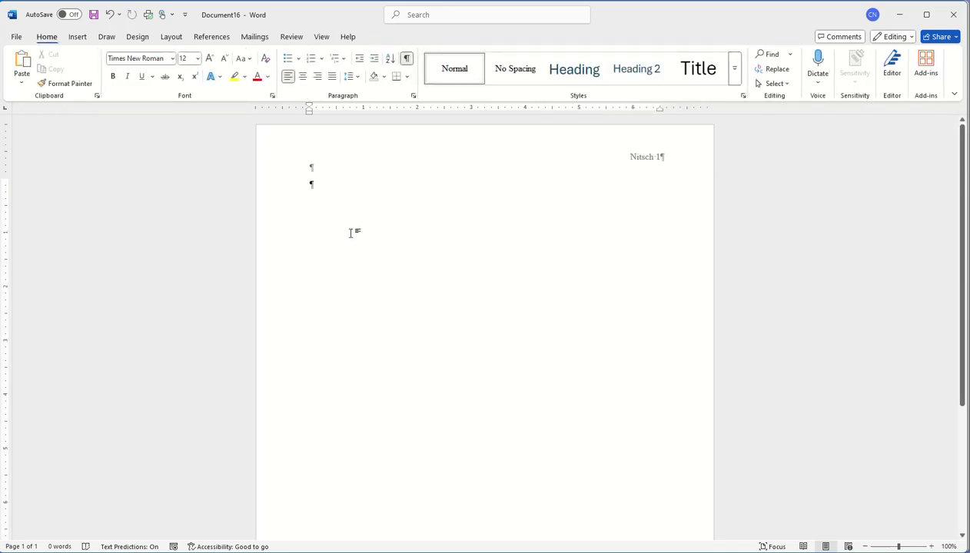
# Paste the 'Health Concerns of Using Technology' essay with Keep Source Formatting and select the first-line name
pyautogui.rightClick(313, 186)
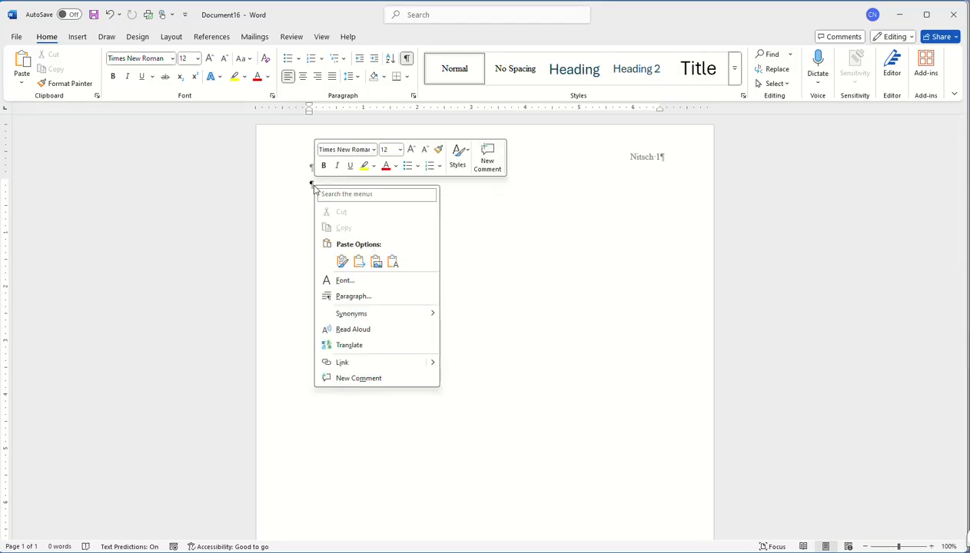
pyautogui.click(342, 264)
pyautogui.scroll(-5, 572, 318)
pyautogui.scroll(1, 456, 386)
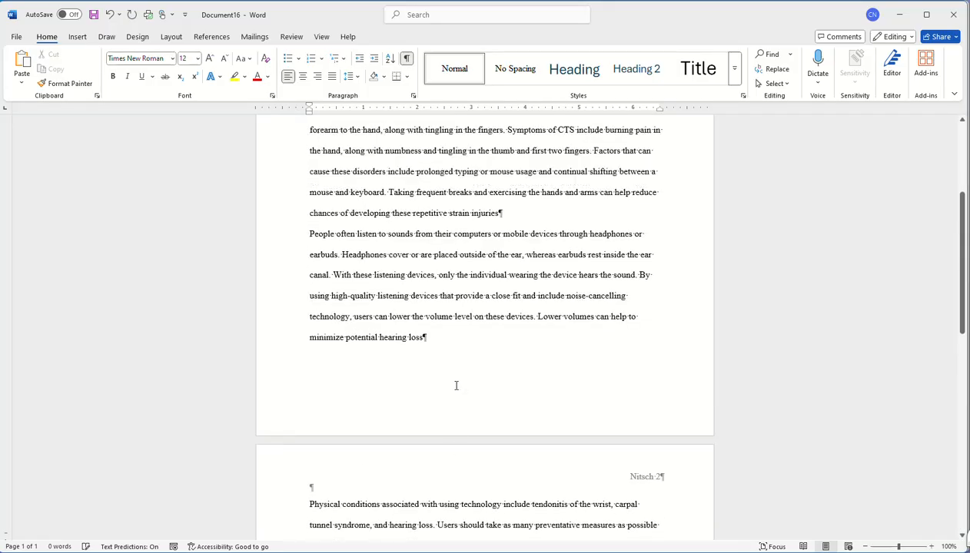
pyautogui.scroll(4, 456, 386)
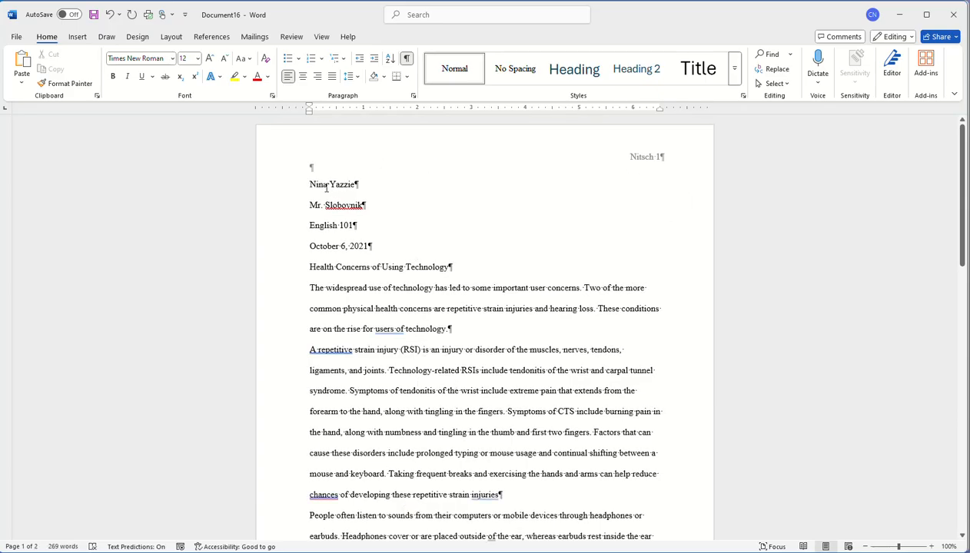
pyautogui.moveTo(309, 185); pyautogui.dragTo(347, 187)
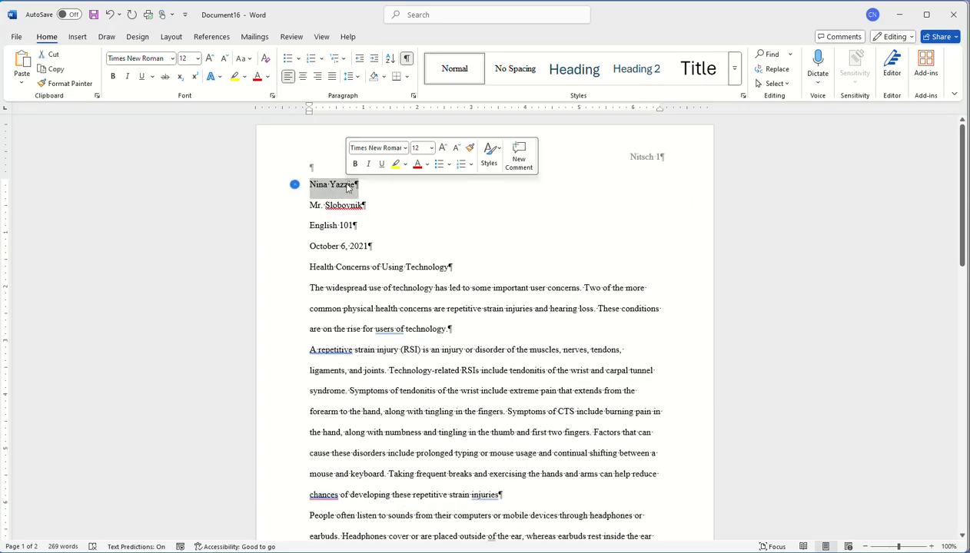
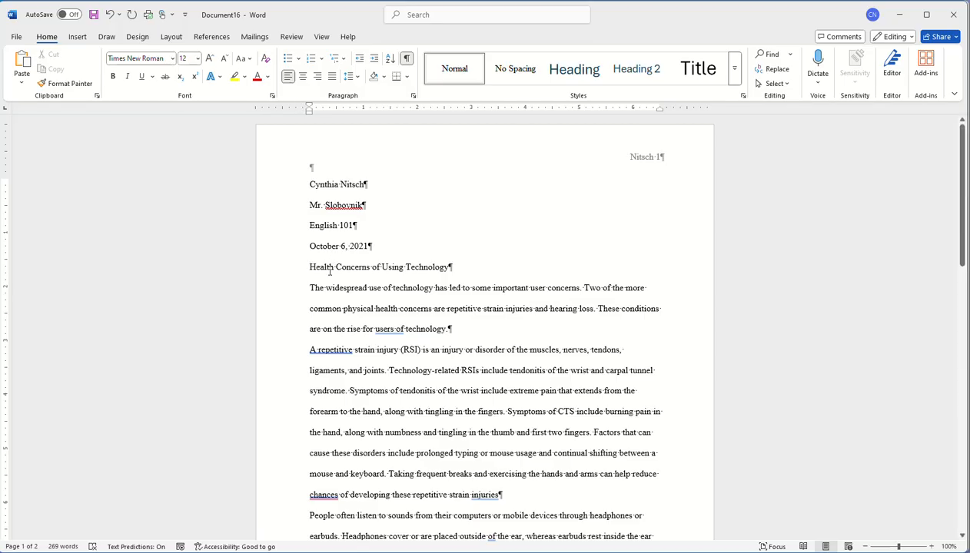
# Center 'Health Concerns of Using Technology' and give all body paragraphs a 0.5" first-line indent
pyautogui.click(302, 79)
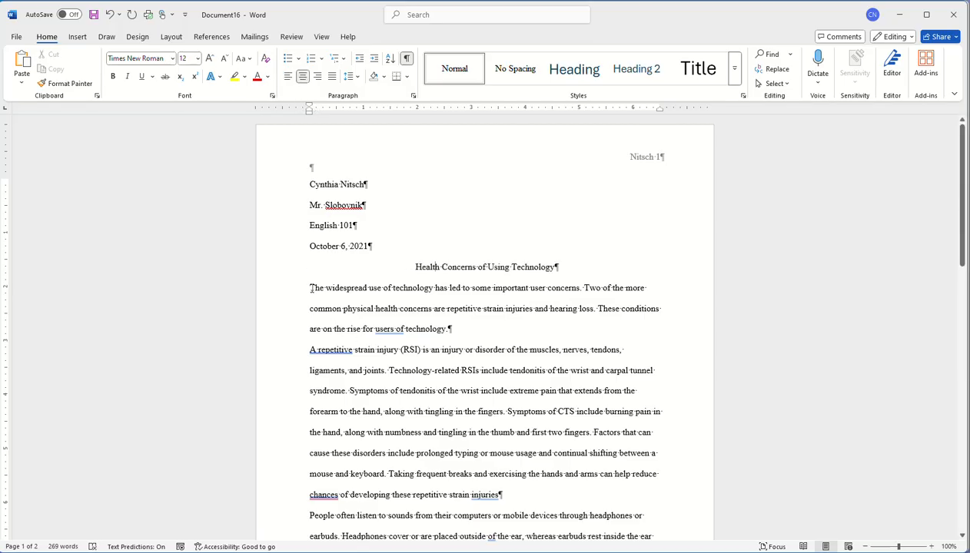
pyautogui.moveTo(309, 288); pyautogui.dragTo(353, 445)
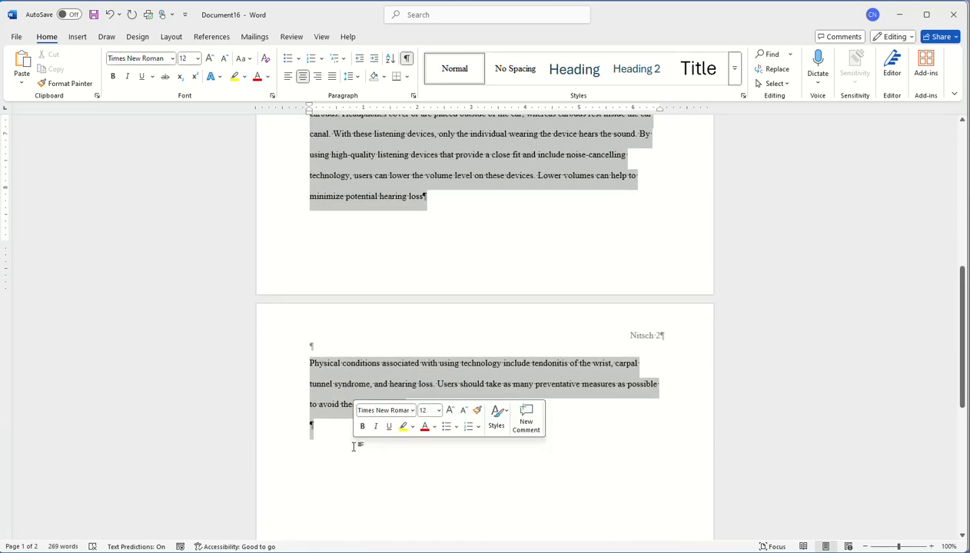
pyautogui.scroll(10, 350, 123)
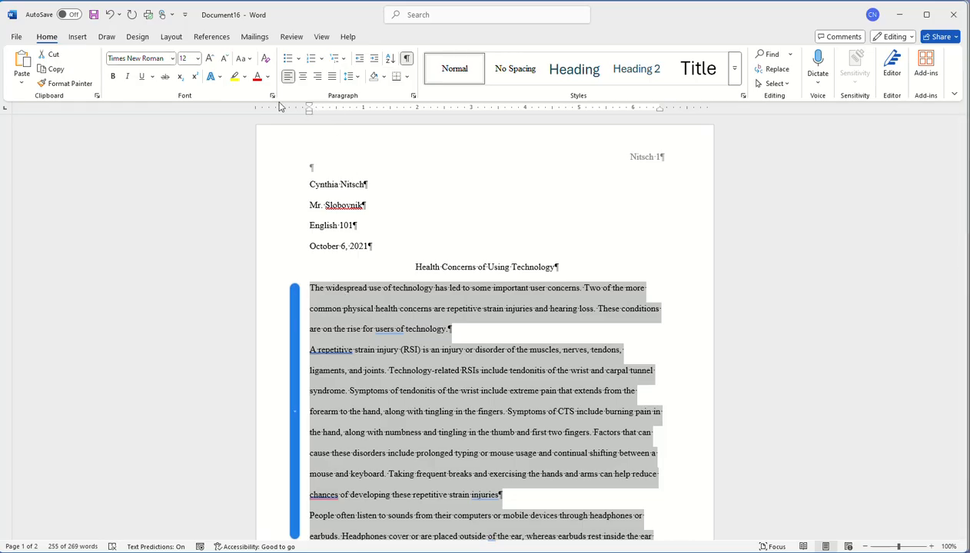
pyautogui.moveTo(308, 107); pyautogui.dragTo(335, 108)
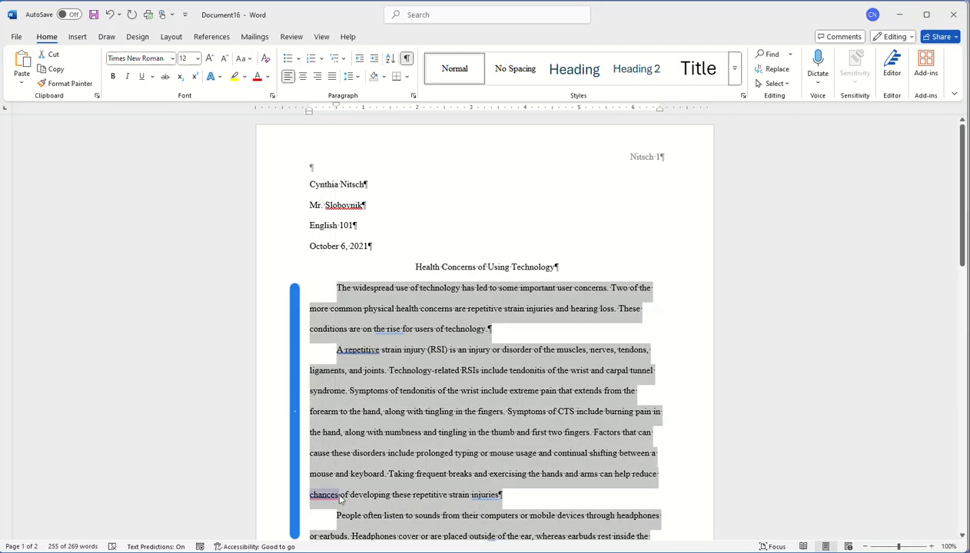
pyautogui.scroll(-3, 450, 330)
pyautogui.click(454, 320)
pyautogui.scroll(3, 461, 361)
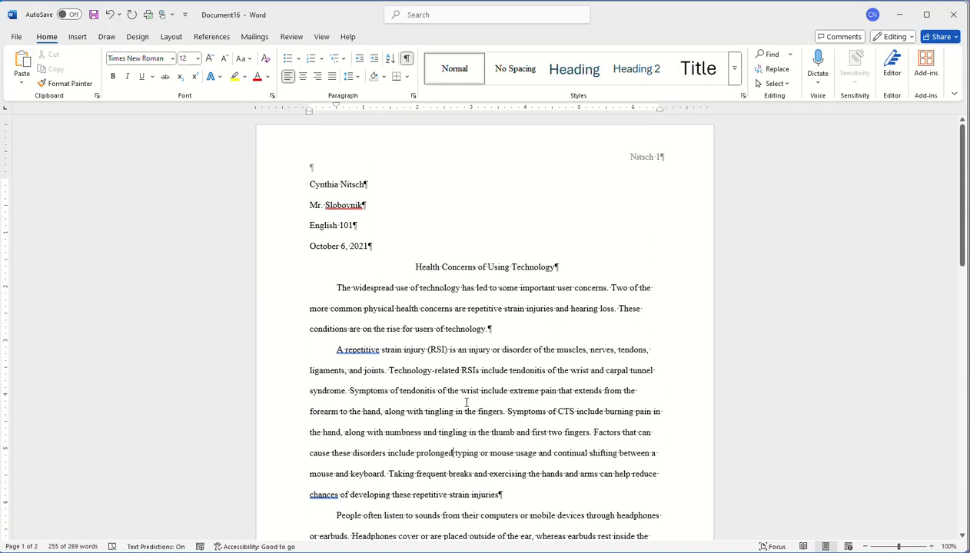
pyautogui.scroll(-8, 465, 402)
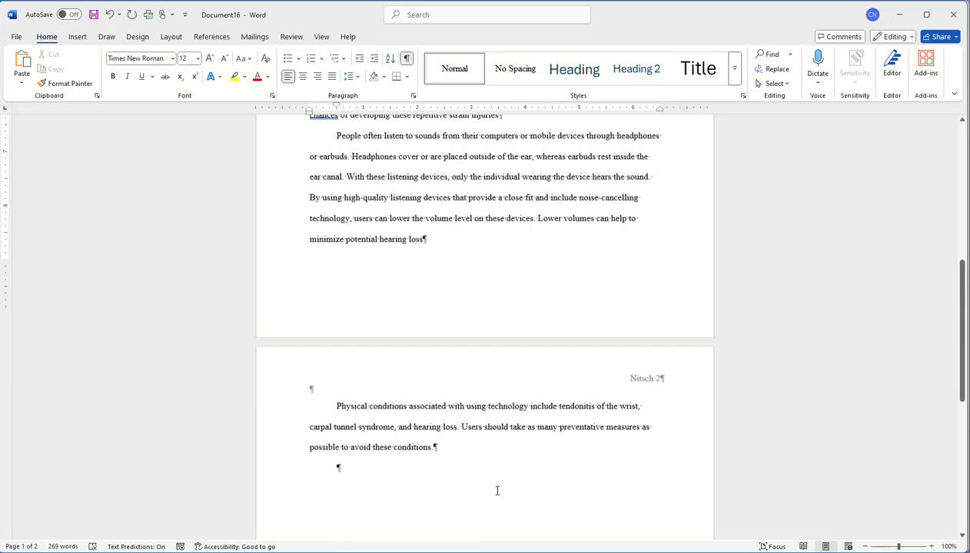
pyautogui.scroll(7, 496, 495)
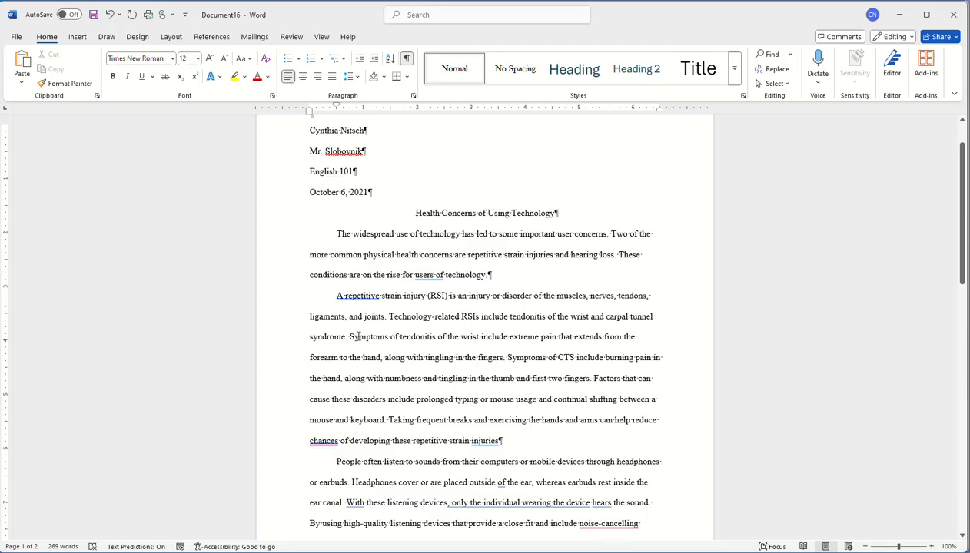
# Place the cursor after 'fingers' and choose Insert Citation > Add New Source under References
pyautogui.moveTo(351, 336); pyautogui.dragTo(565, 337)
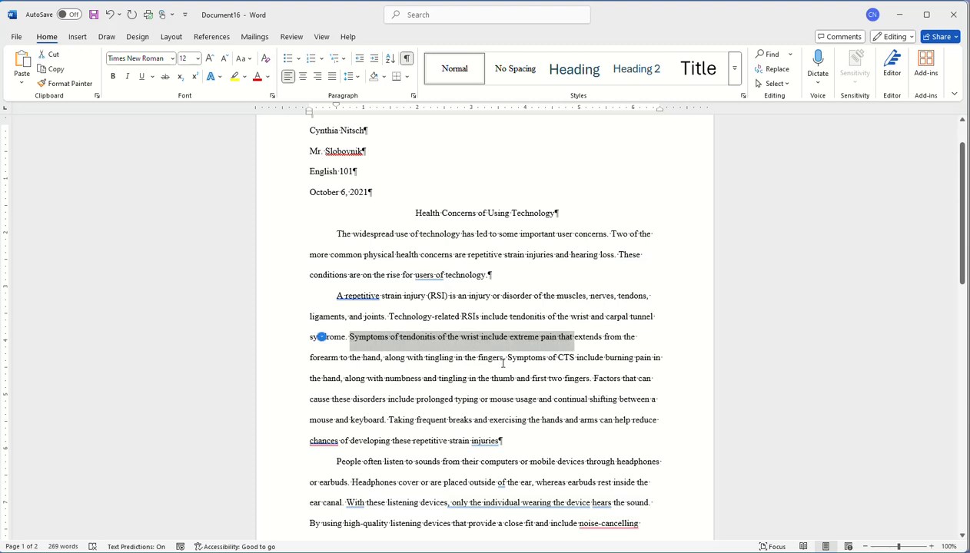
pyautogui.click(504, 359)
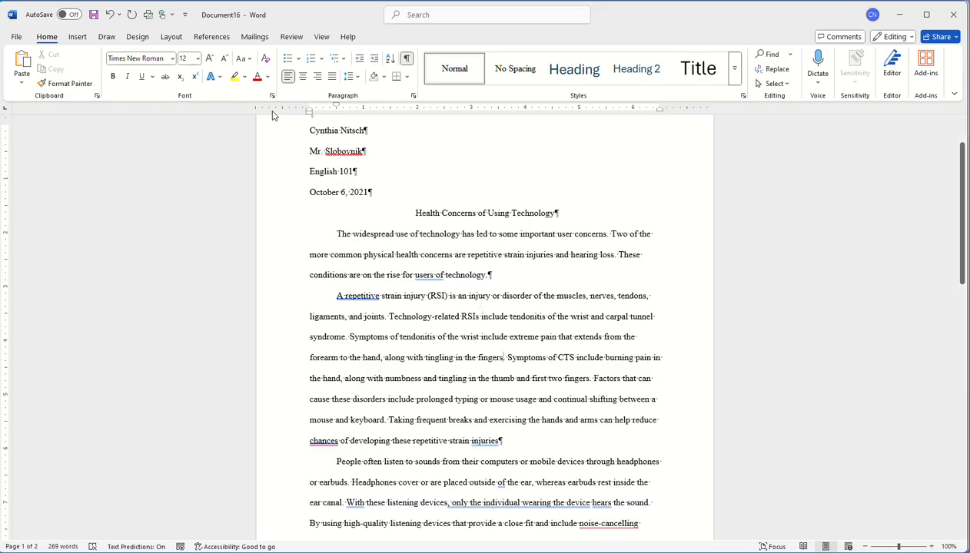
pyautogui.click(213, 38)
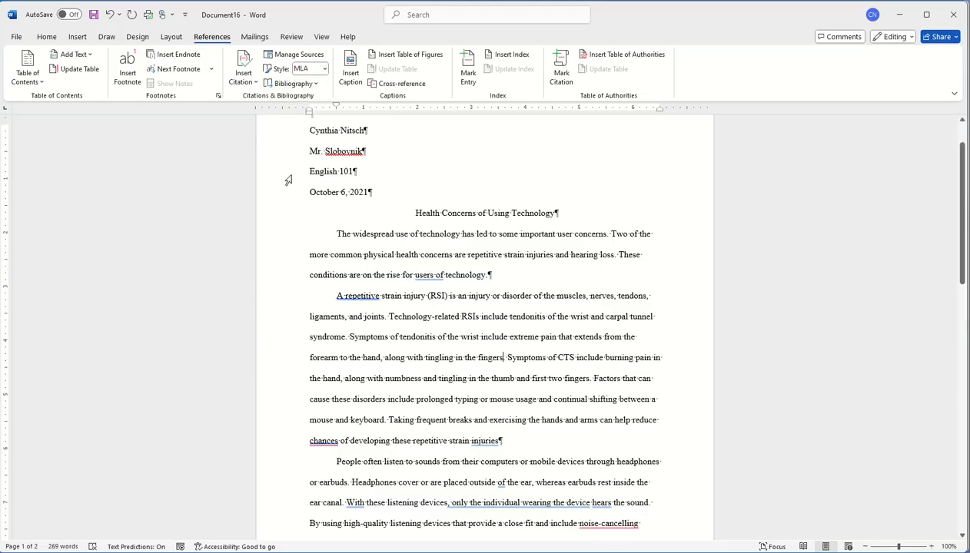
pyautogui.click(244, 80)
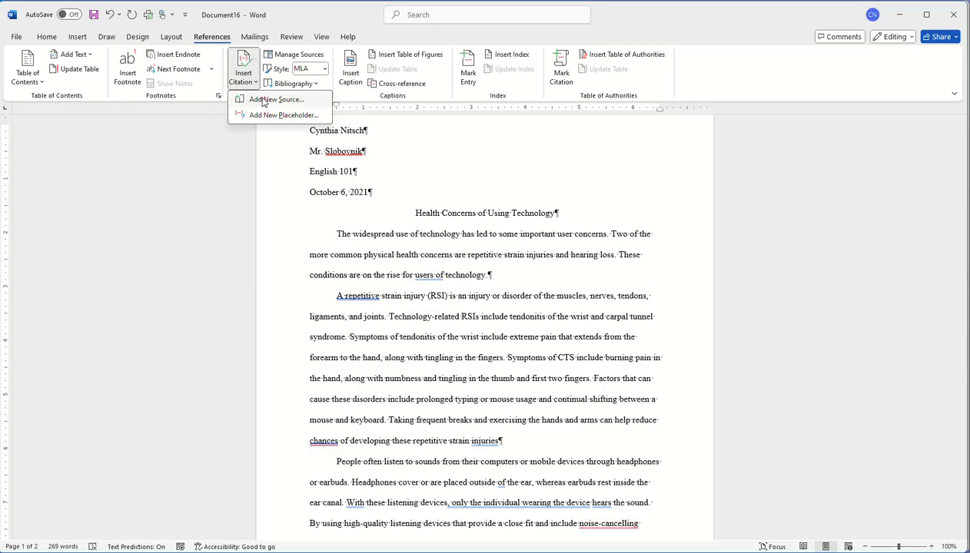
pyautogui.click(267, 102)
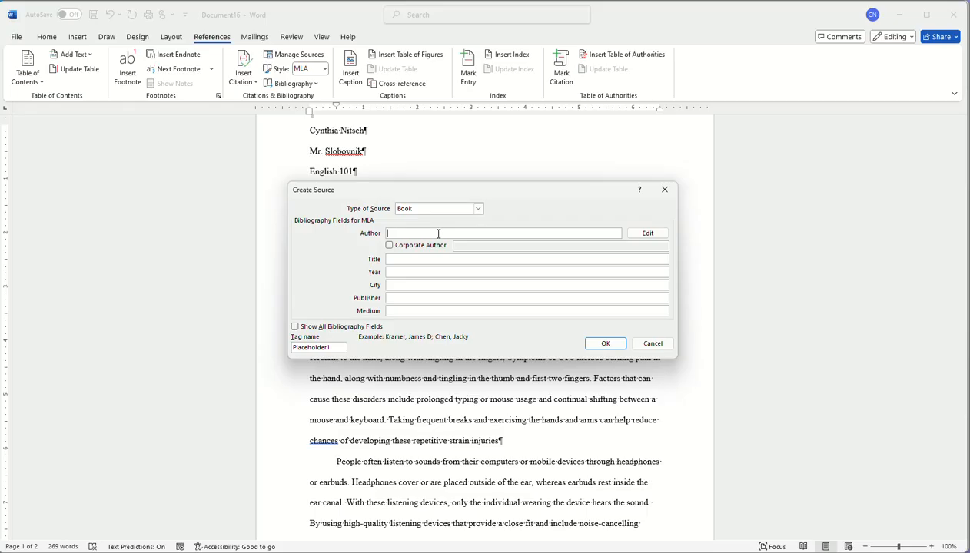
# Set the source type to Article in a Periodical, with title 'Staying Healthy' and year 2024
pyautogui.click(475, 209)
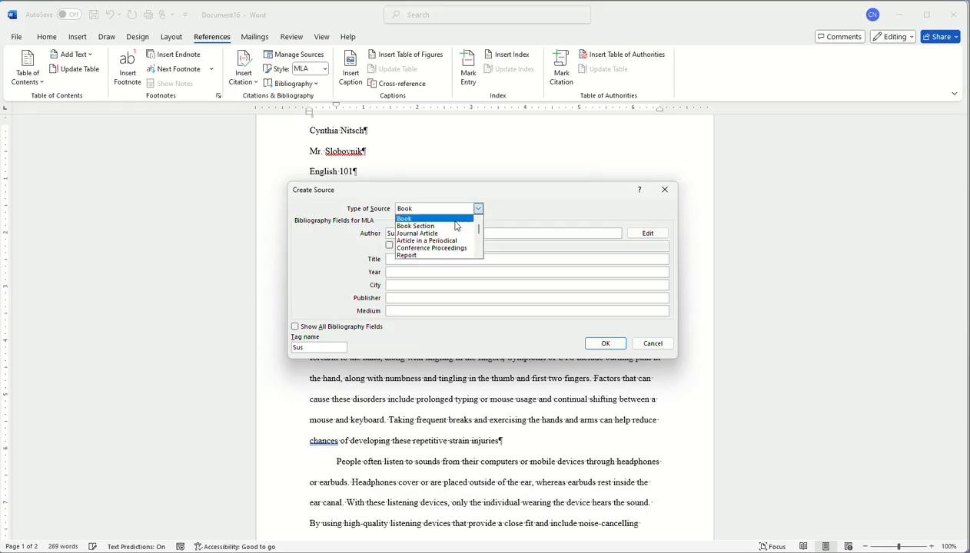
pyautogui.click(446, 242)
pyautogui.click(410, 259)
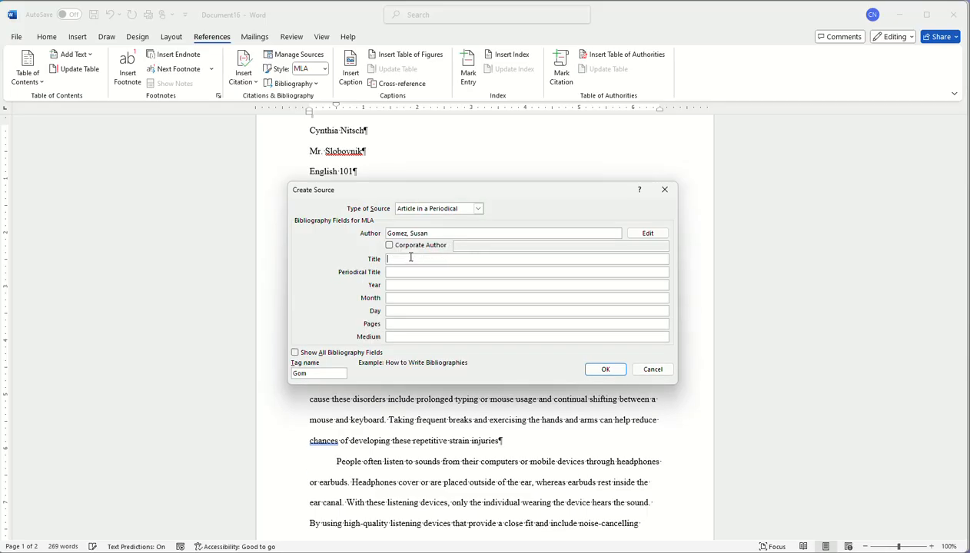
pyautogui.write('Staying Healthy')
pyautogui.click(402, 273)
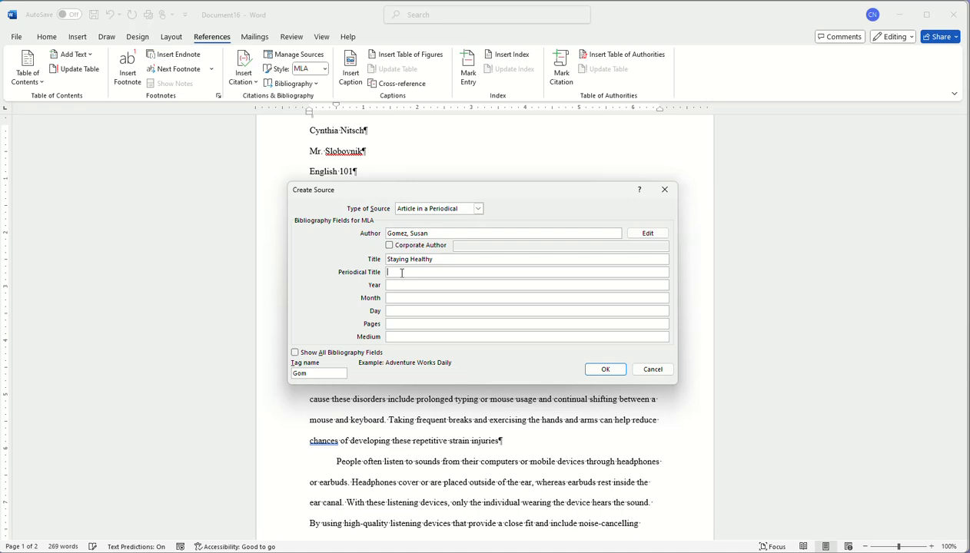
pyautogui.click(399, 285)
pyautogui.write('2024')
# Set the medium to Web, show all bibliography fields, and insert the (Gomez) citation
pyautogui.click(390, 337)
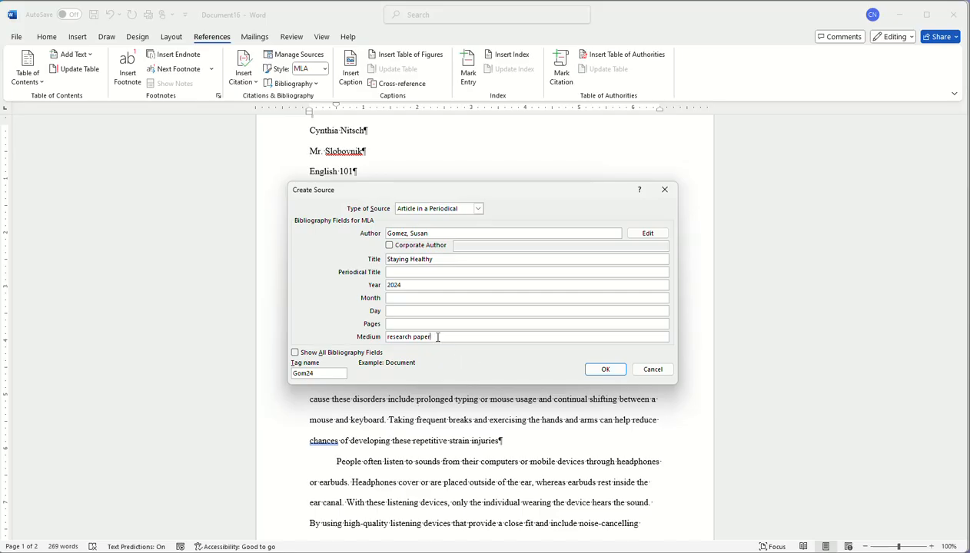
pyautogui.moveTo(437, 336); pyautogui.dragTo(366, 335)
pyautogui.write('web')
pyautogui.click(294, 353)
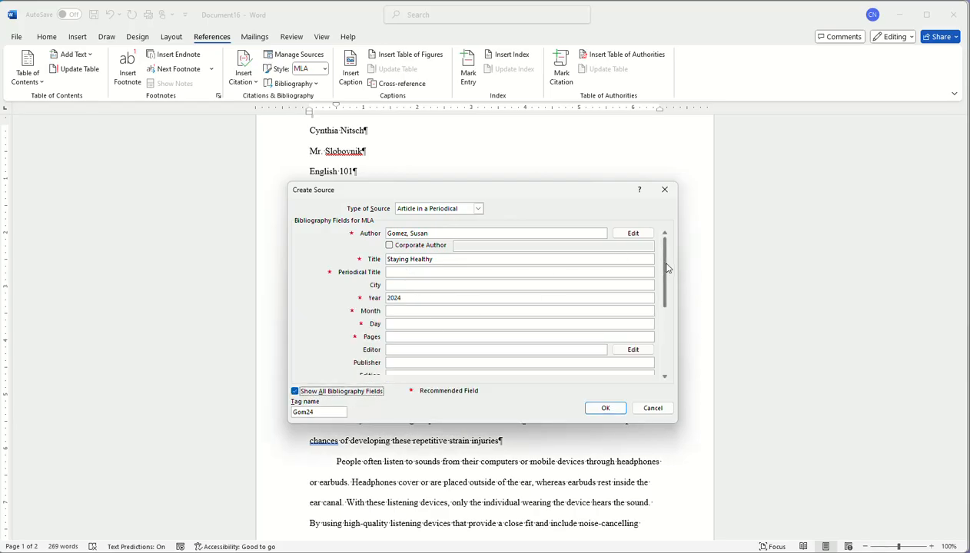
pyautogui.moveTo(665, 271); pyautogui.dragTo(669, 340)
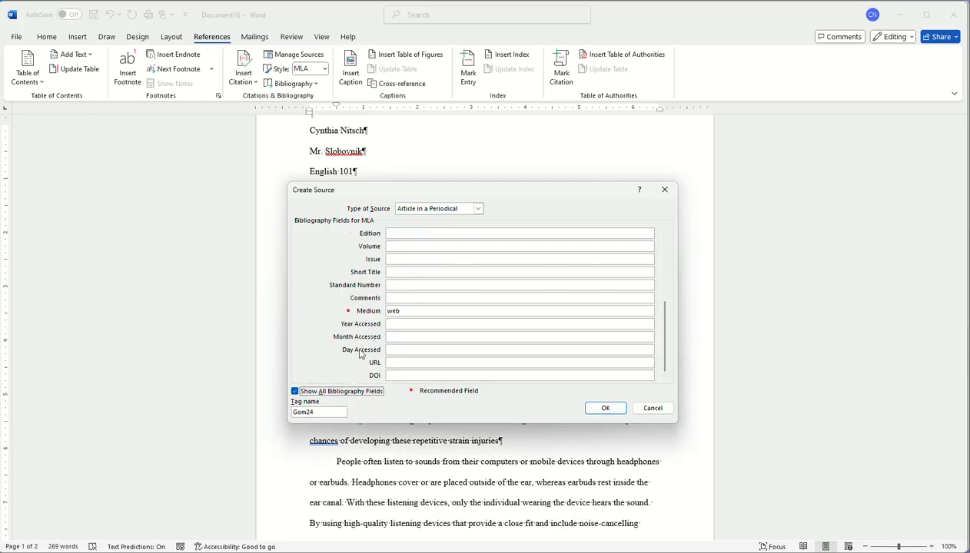
pyautogui.click(606, 409)
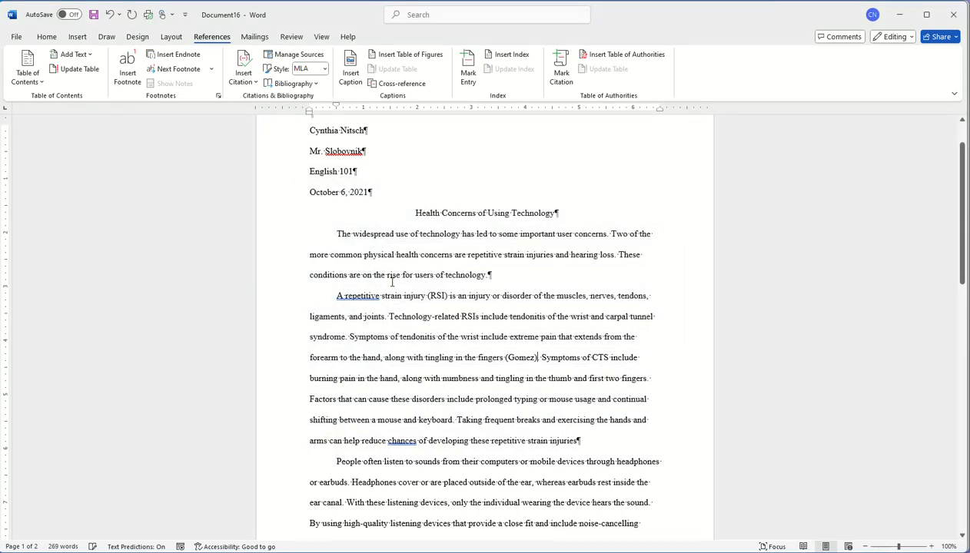
# Add a period after the (Gomez) citation and check the citation
pyautogui.write('.')
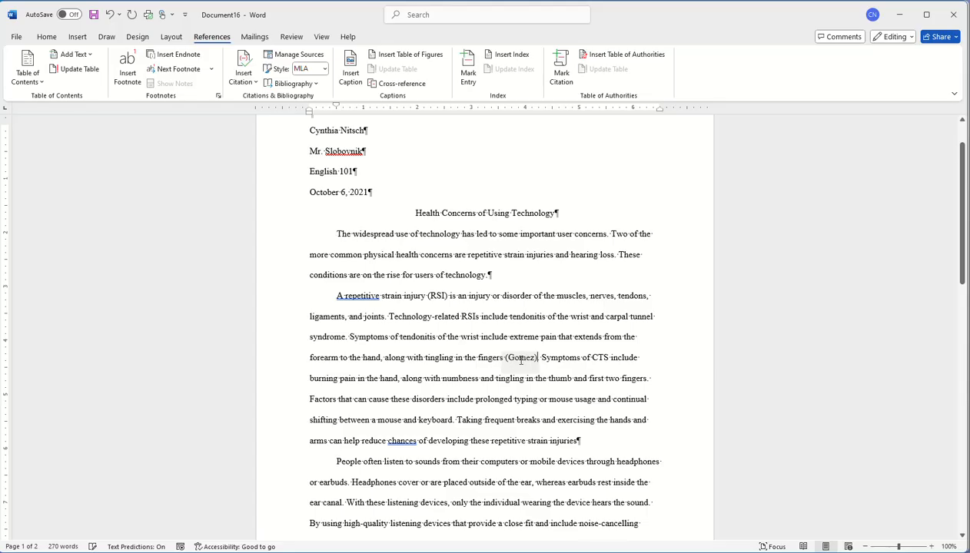
pyautogui.click(521, 359)
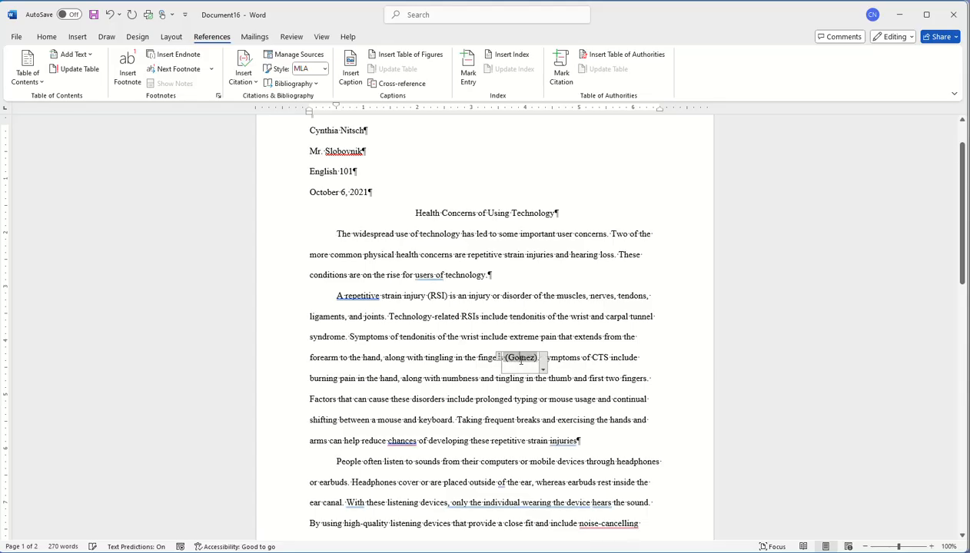
pyautogui.click(428, 337)
pyautogui.moveTo(352, 338); pyautogui.dragTo(475, 359)
pyautogui.click(525, 359)
pyautogui.click(602, 398)
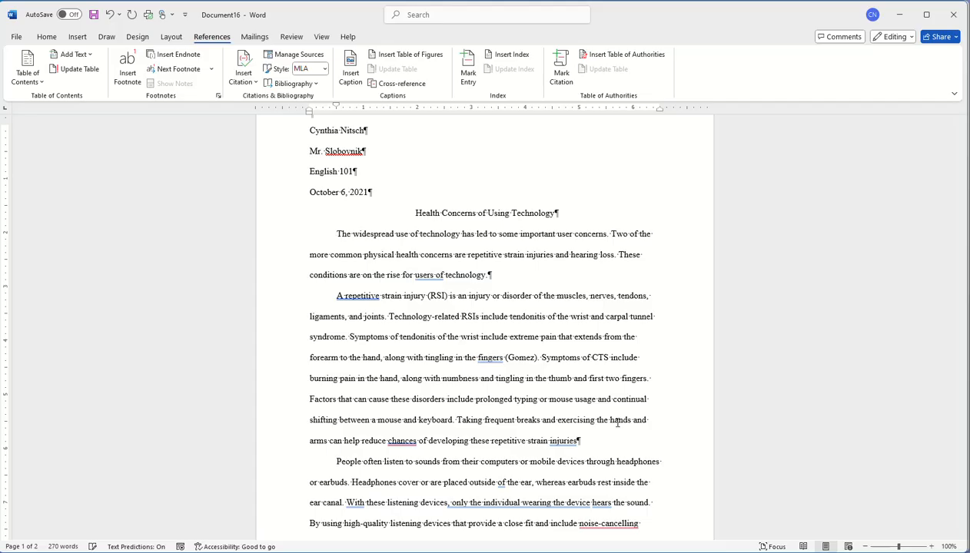
# Insert footnote 1 right after 'injuries' at the end of the RSI paragraph
pyautogui.doubleClick(565, 440)
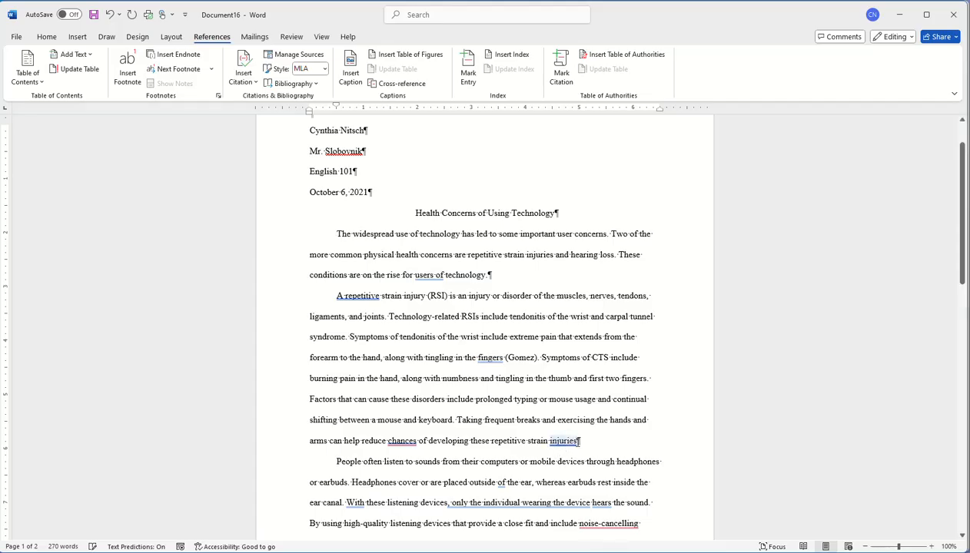
pyautogui.click(578, 443)
pyautogui.click(126, 75)
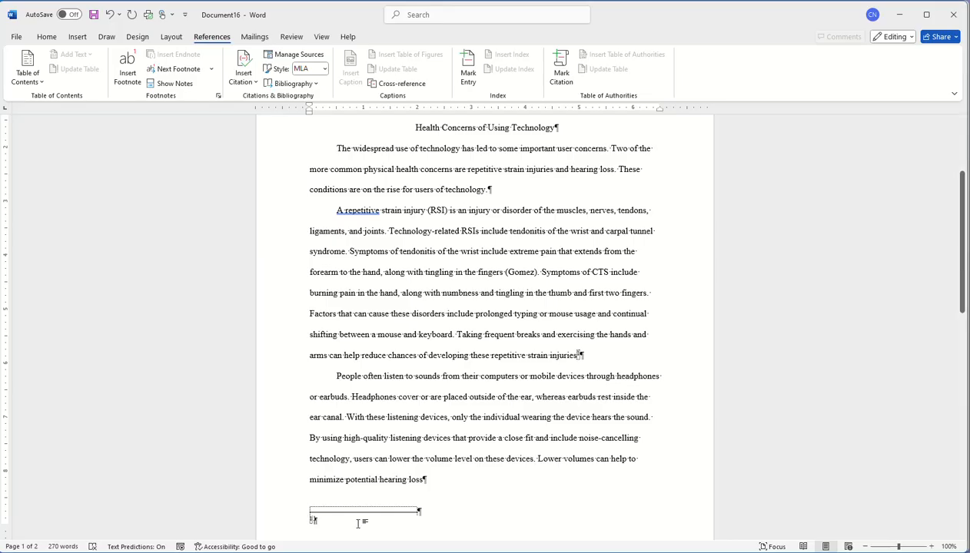
# Write the footnote text 'Breaks and exercising', deleting the false start 'This'
pyautogui.write('This')
pyautogui.press('BackSpace')
pyautogui.press('BackSpace')
pyautogui.press('BackSpace')
pyautogui.press('BackSpace')
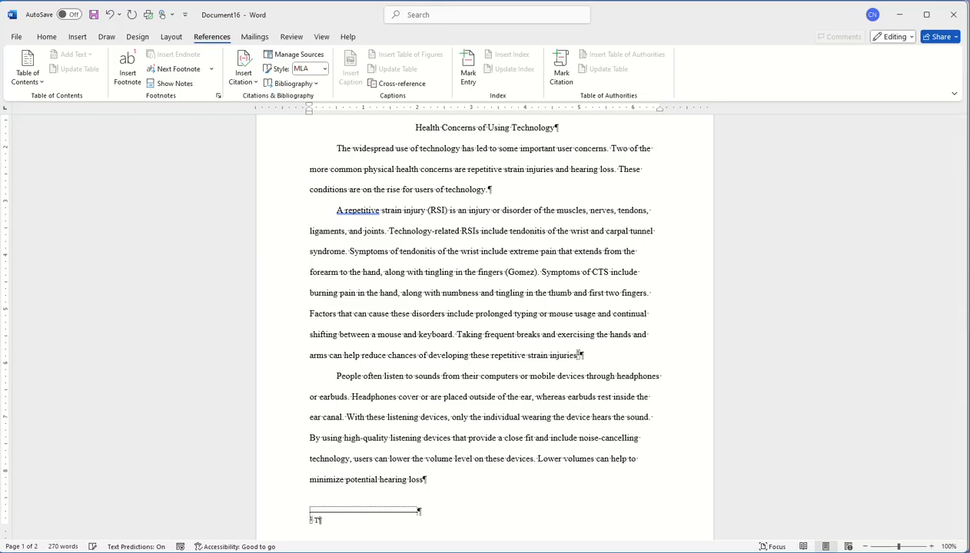
pyautogui.write('Breaks and e')
pyautogui.write('xercising')
# Create a new placeholder source named Clark and cite it after 'Breaks and exercising'
pyautogui.click(244, 78)
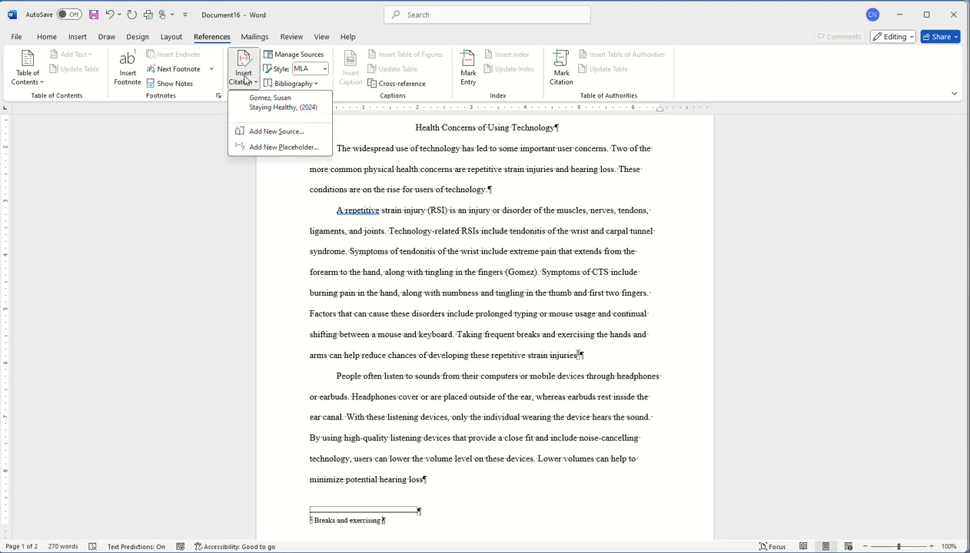
pyautogui.click(273, 146)
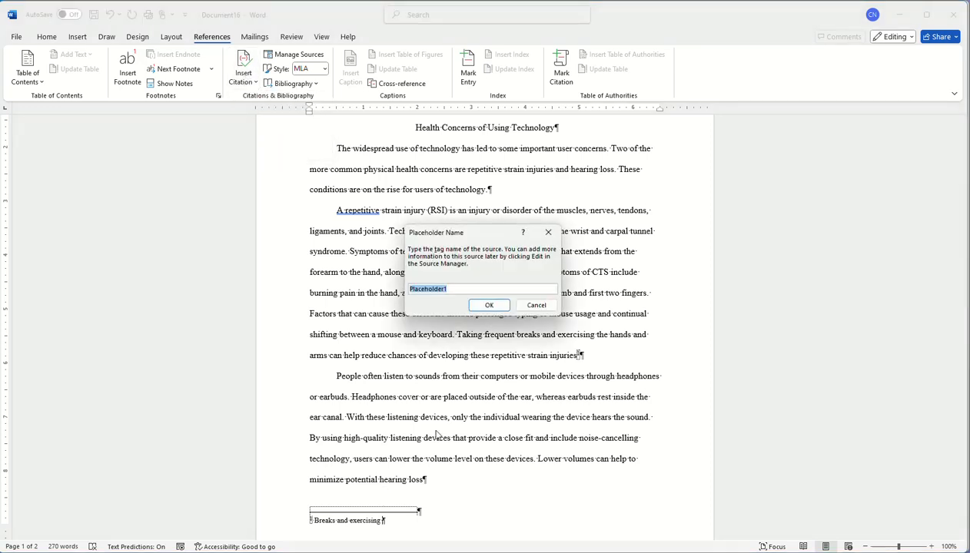
pyautogui.write('C')
pyautogui.click(489, 305)
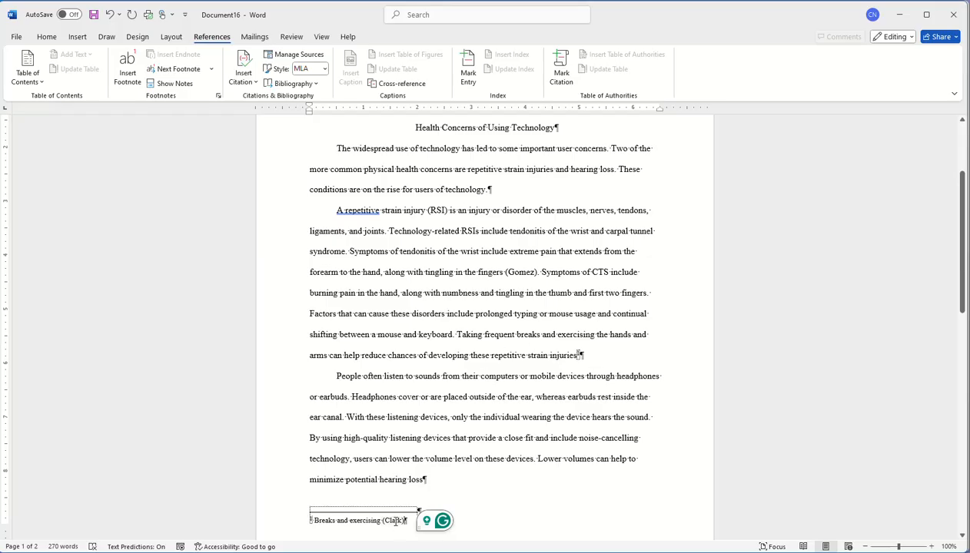
# Edit the footnote's Clark citation to show pages 56-66, suppressing year and title
pyautogui.rightClick(396, 521)
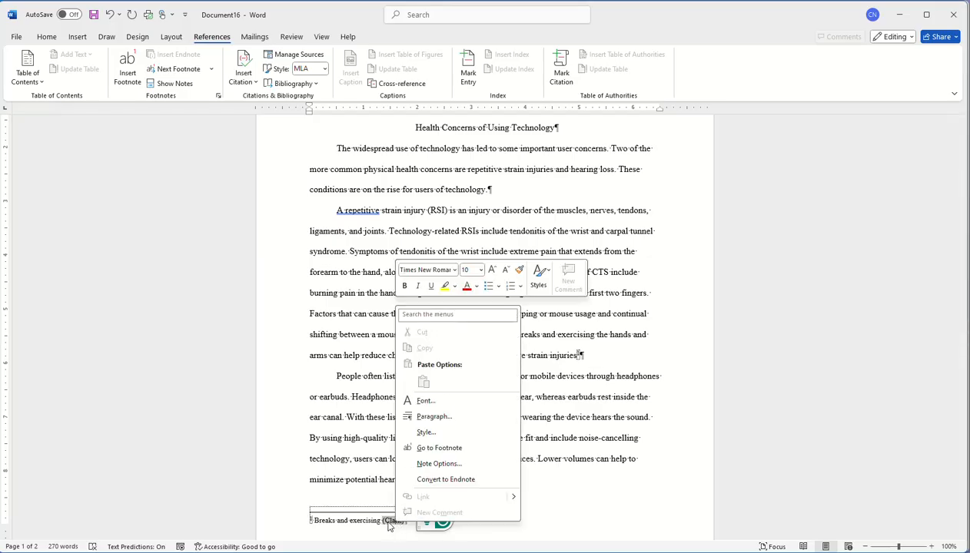
pyautogui.click(396, 522)
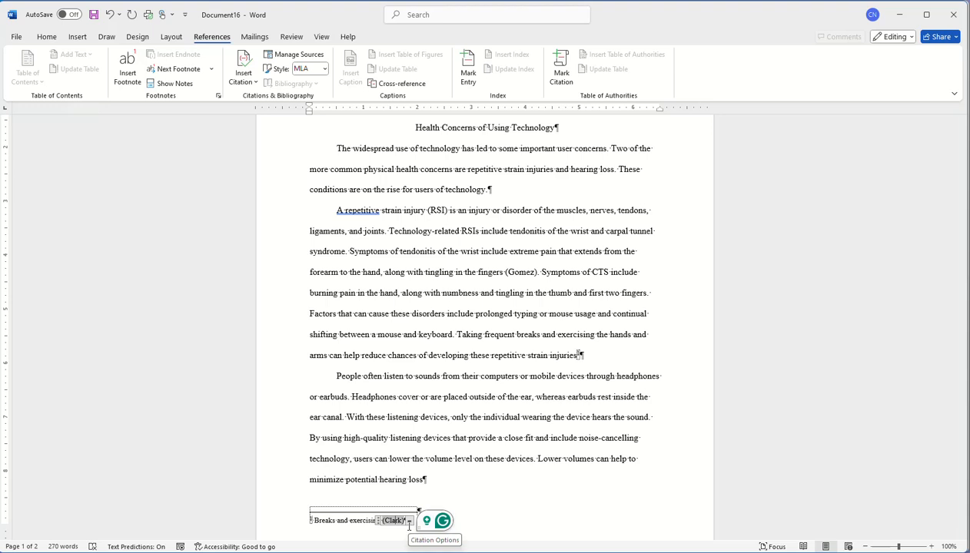
pyautogui.click(410, 522)
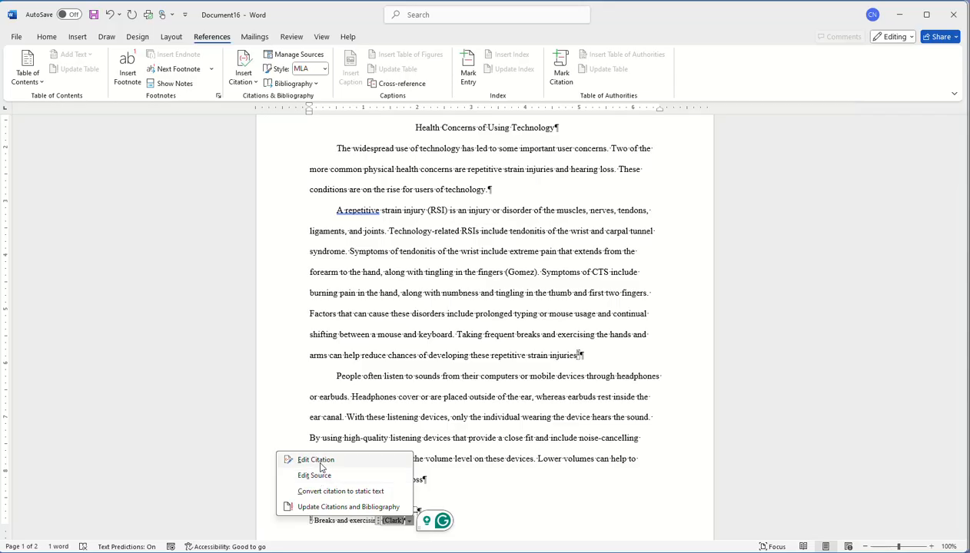
pyautogui.click(317, 459)
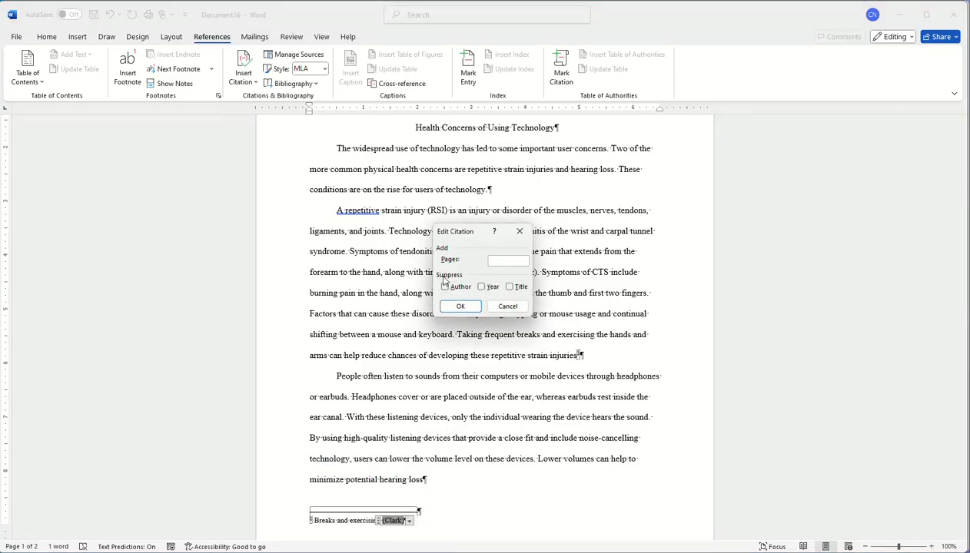
pyautogui.click(481, 287)
pyautogui.click(508, 286)
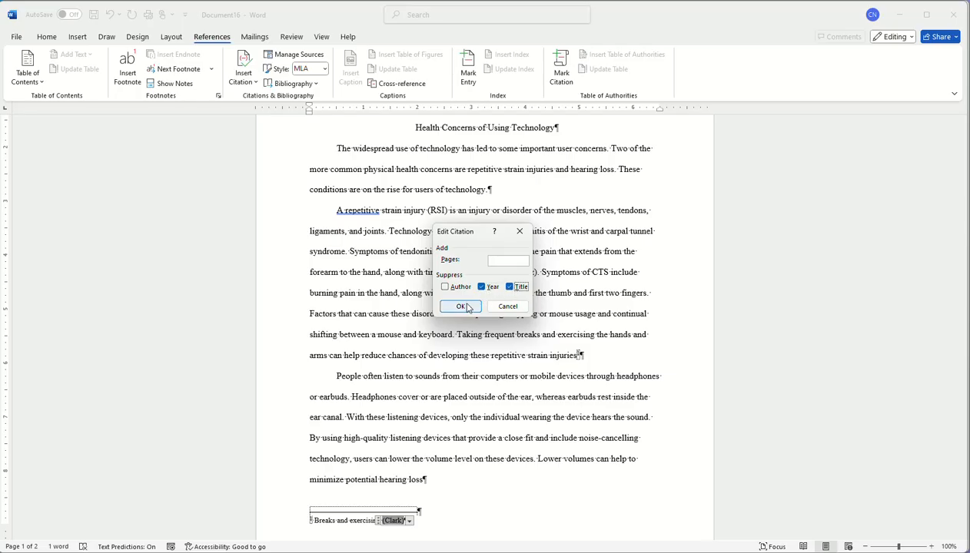
pyautogui.click(516, 260)
pyautogui.write('56-')
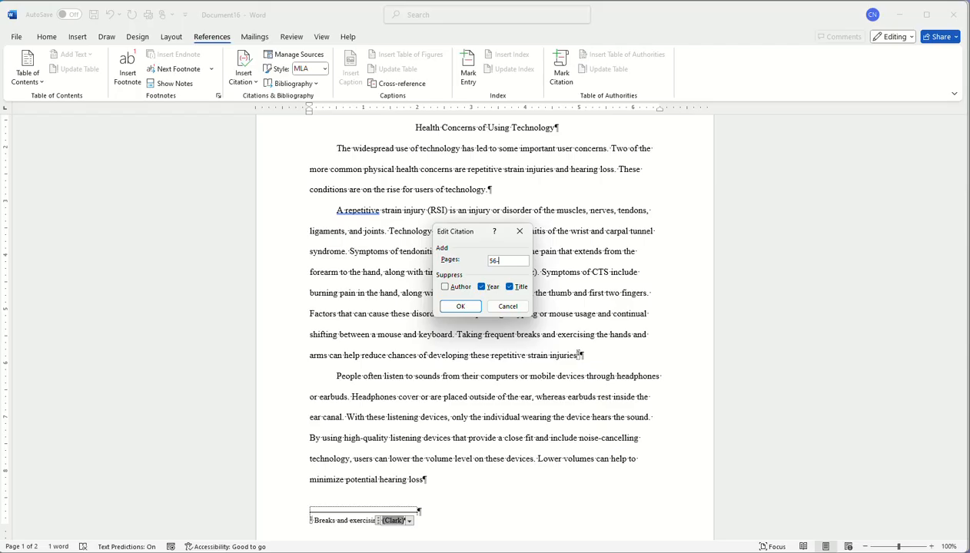
pyautogui.write('66')
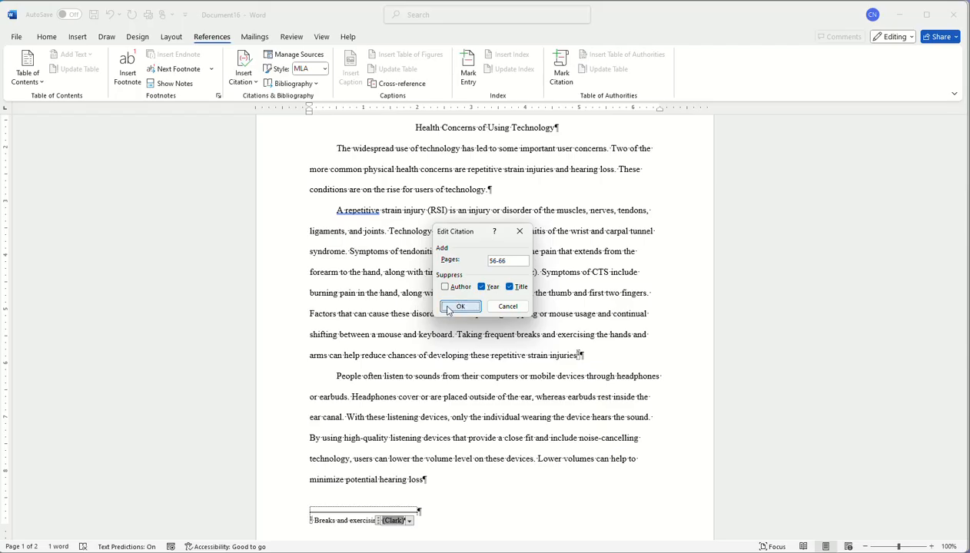
pyautogui.click(460, 305)
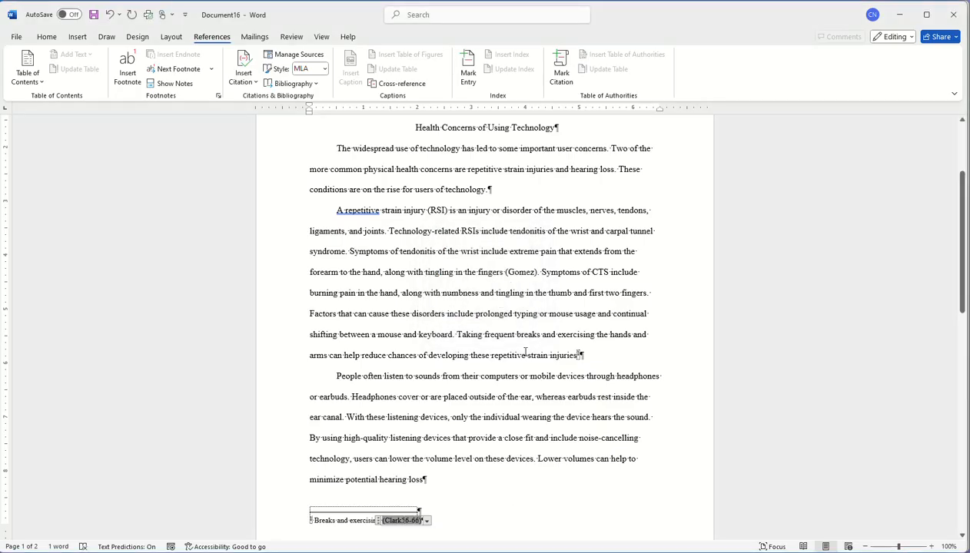
pyautogui.click(575, 355)
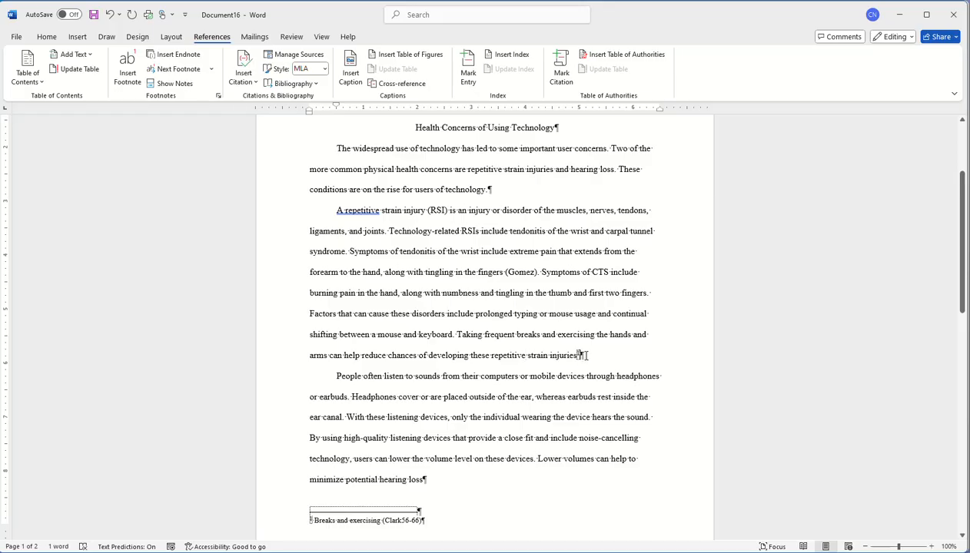
# Insert the Clark citation from the Insert Citation list right after 'injuries.'
pyautogui.click(238, 75)
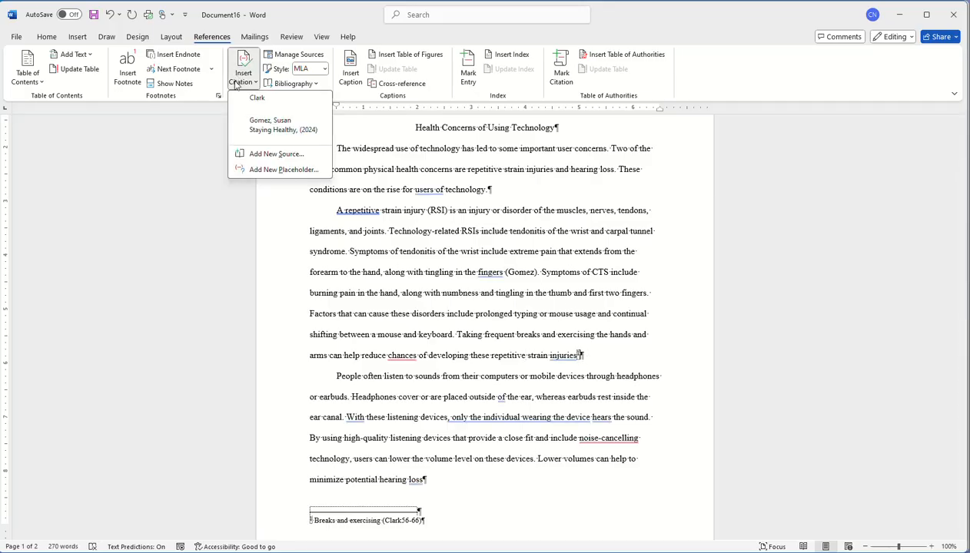
pyautogui.click(257, 98)
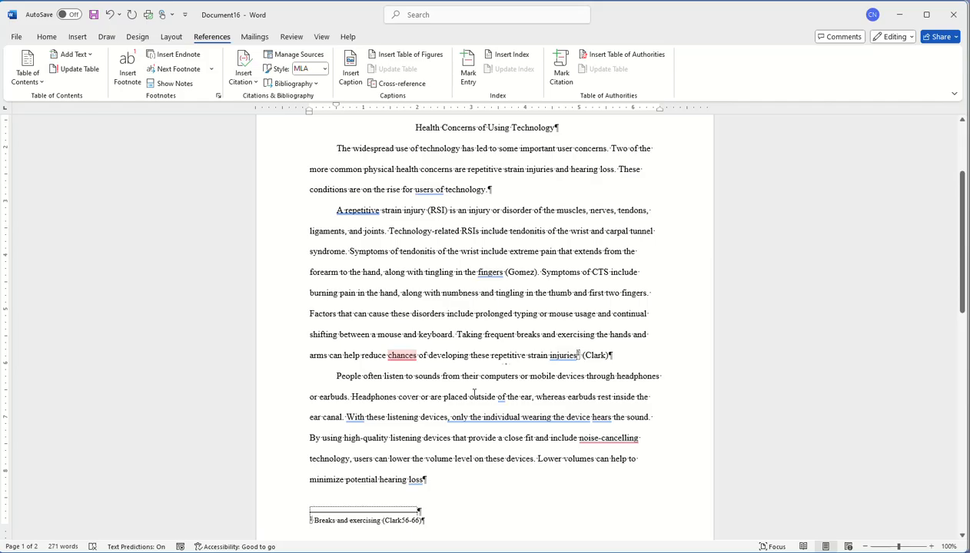
pyautogui.scroll(-5, 474, 394)
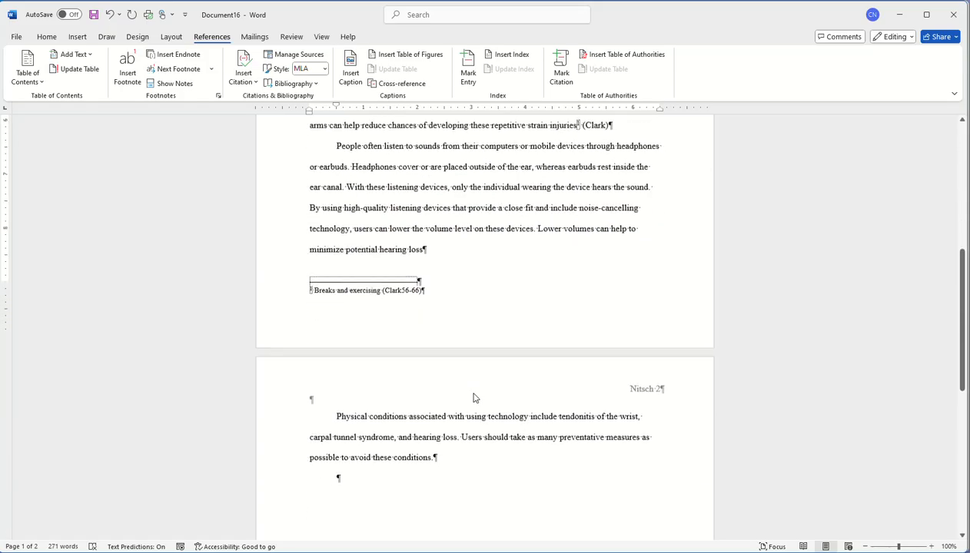
pyautogui.scroll(-1, 474, 395)
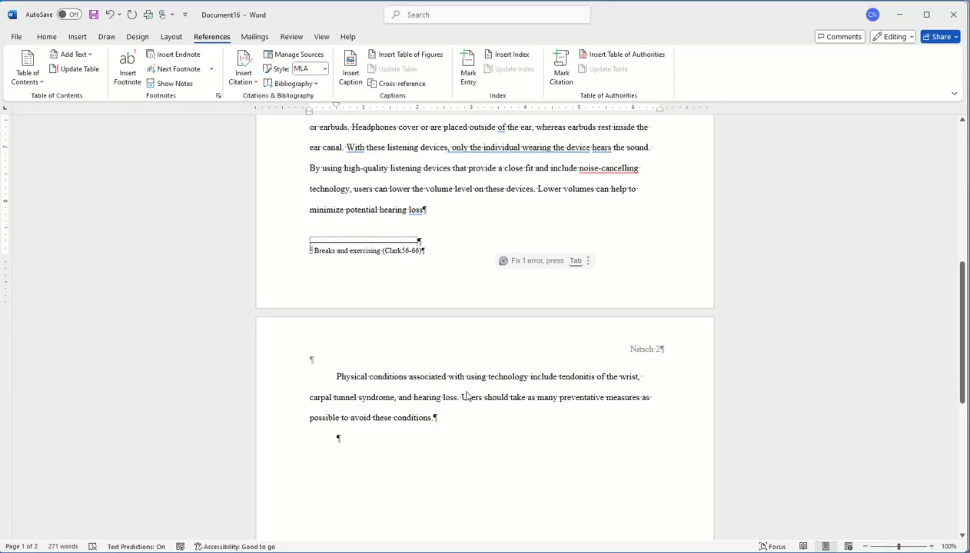
pyautogui.scroll(1, 463, 393)
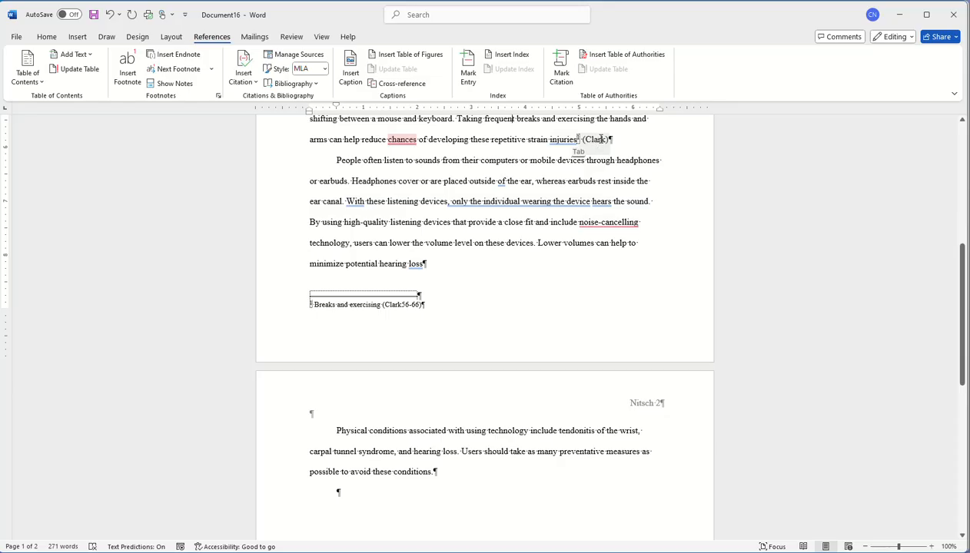
pyautogui.rightClick(599, 142)
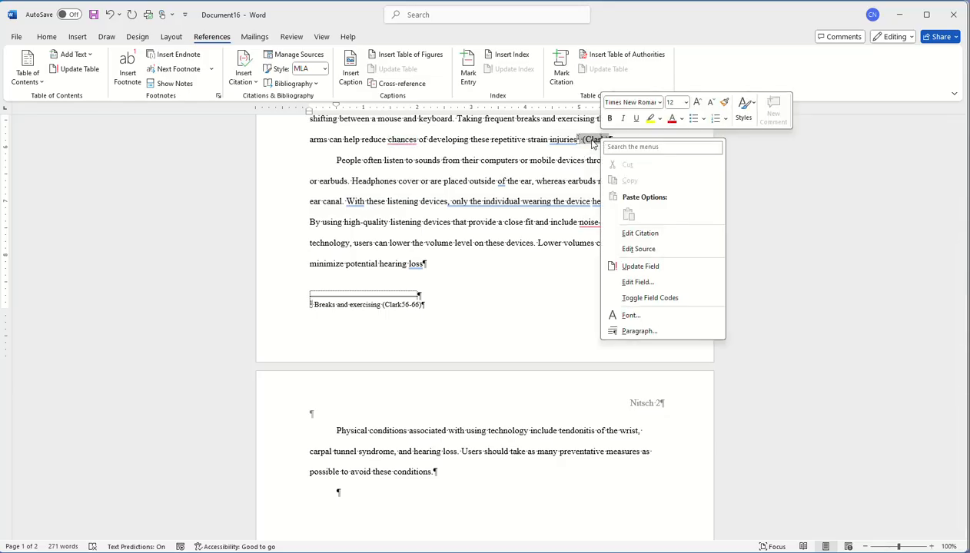
# Edit the Clark source, entering author Clark and title 'Getting Well'
pyautogui.click(600, 143)
pyautogui.click(613, 151)
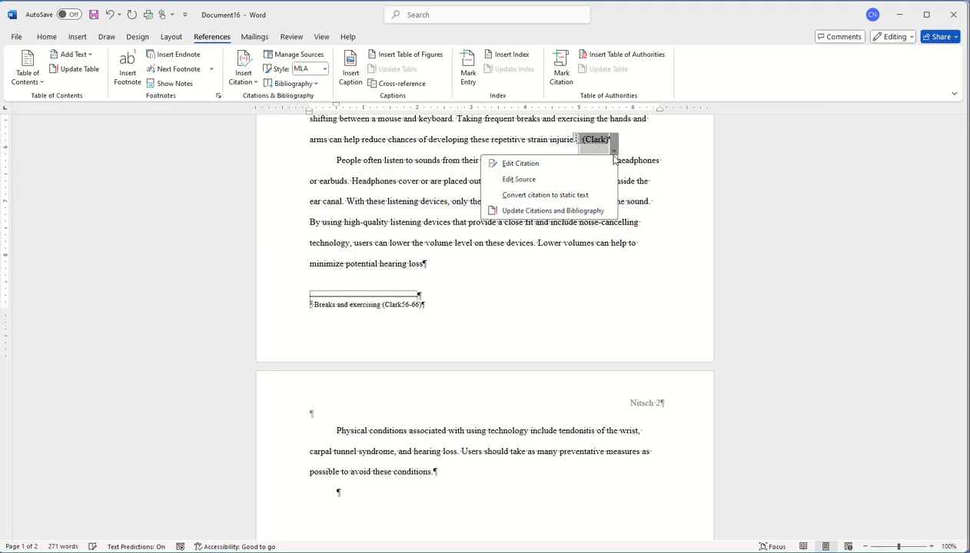
pyautogui.click(521, 175)
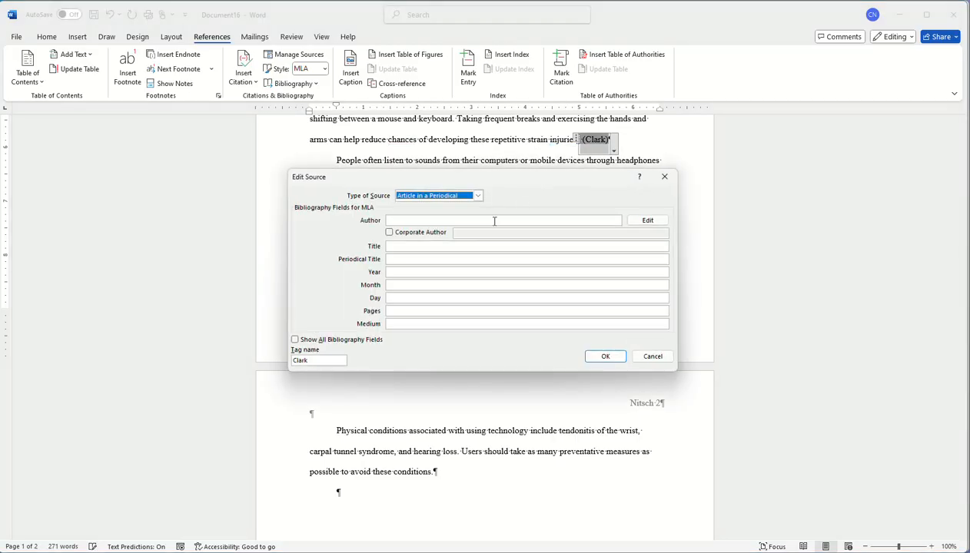
pyautogui.click(414, 220)
pyautogui.write('clar')
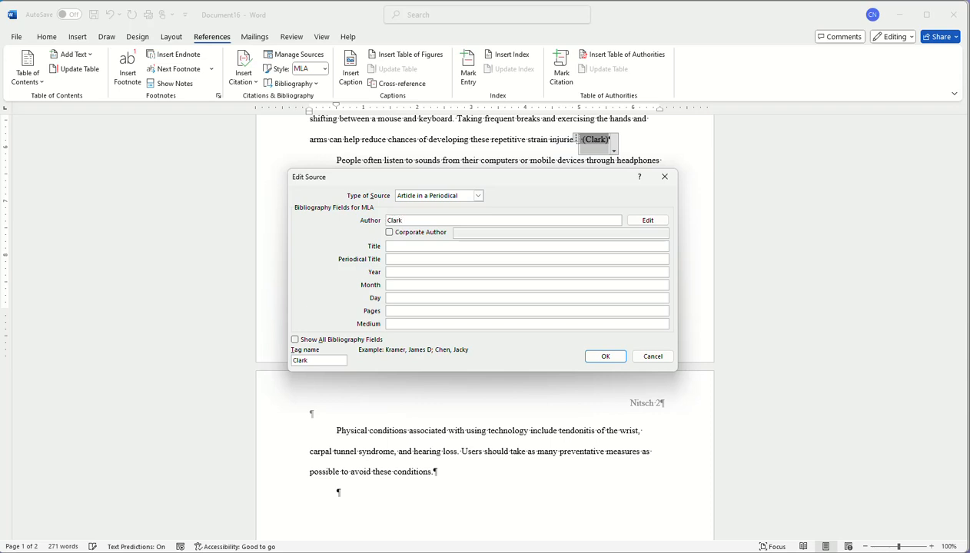
pyautogui.click(415, 245)
pyautogui.write('Getting Well')
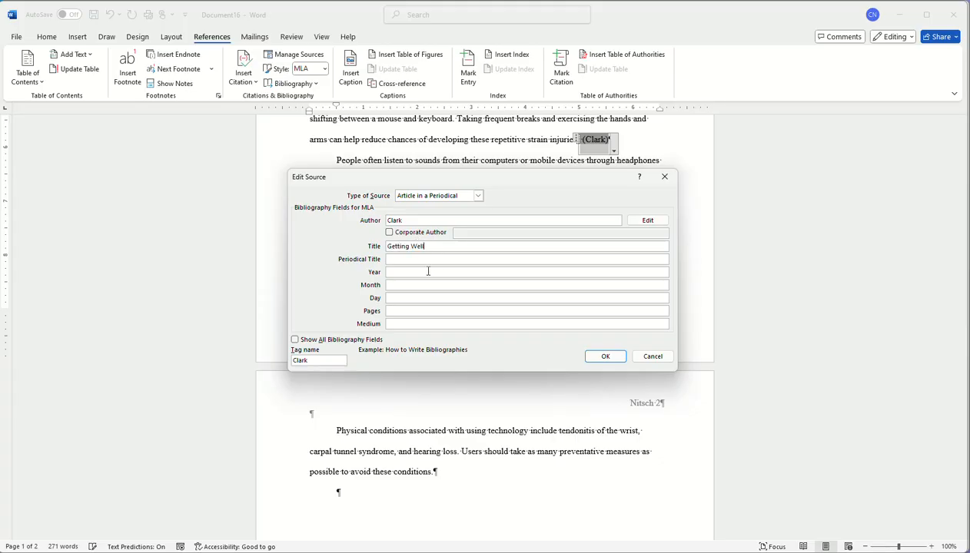
# Set year 2023, source type Book and medium paper, and save the source
pyautogui.click(428, 271)
pyautogui.write('2023')
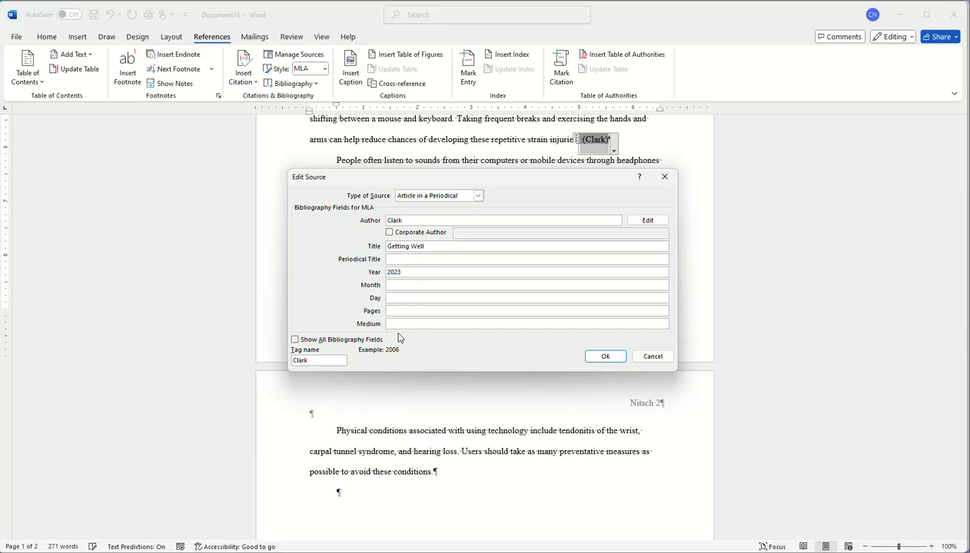
pyautogui.click(476, 195)
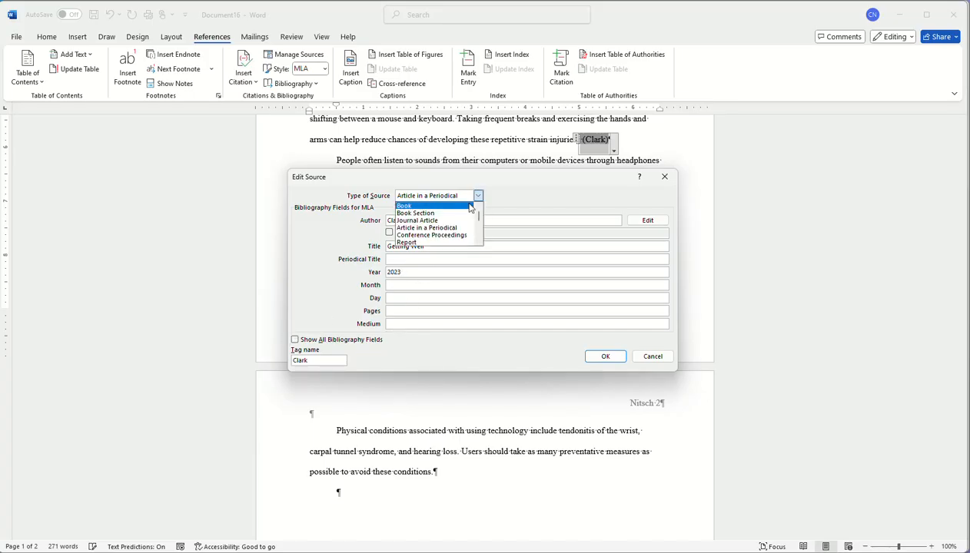
pyautogui.click(461, 206)
pyautogui.click(399, 297)
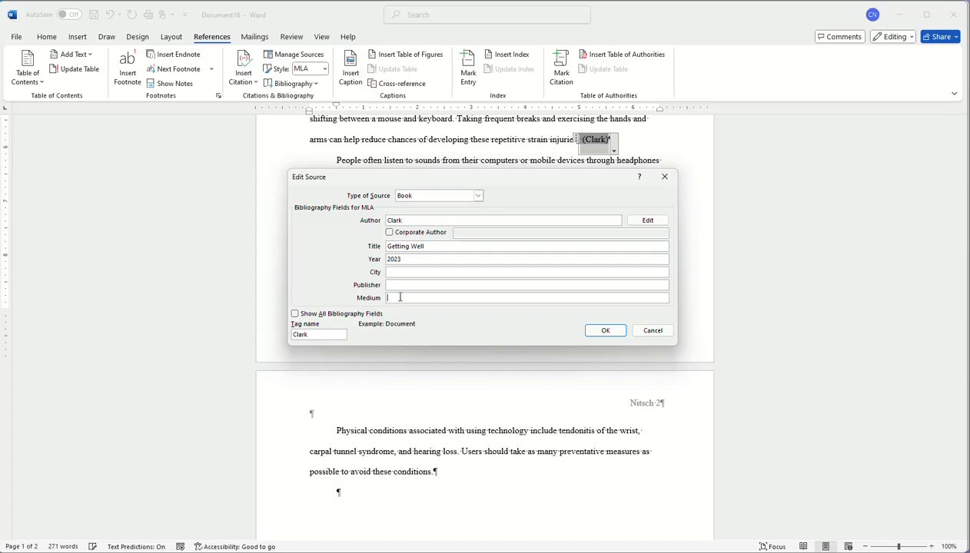
pyautogui.write('paper')
pyautogui.click(604, 331)
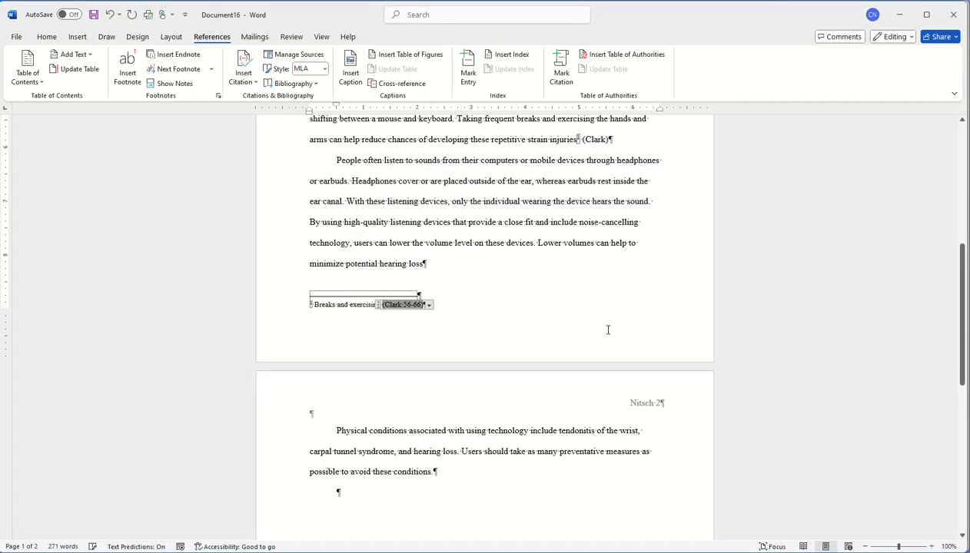
pyautogui.scroll(3, 501, 307)
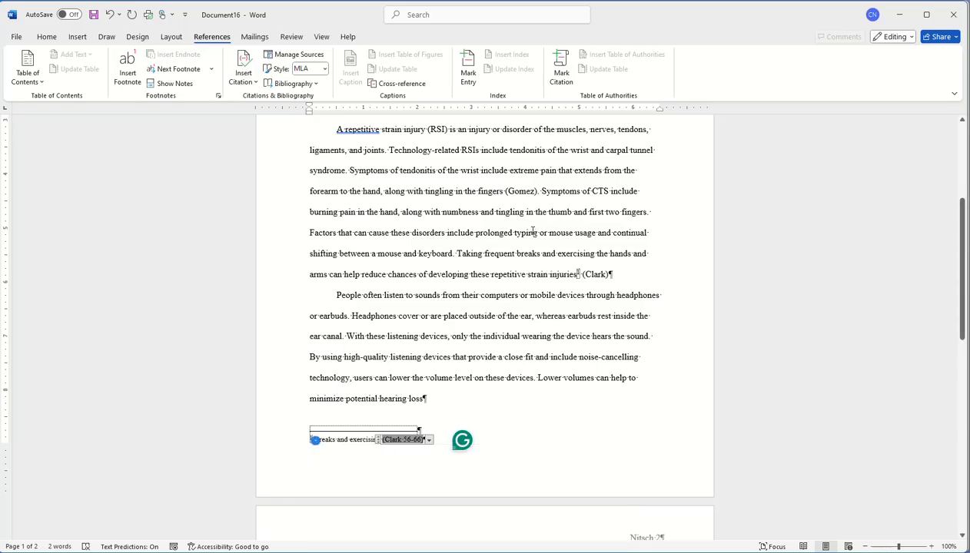
pyautogui.scroll(-3, 561, 277)
pyautogui.scroll(-3, 505, 420)
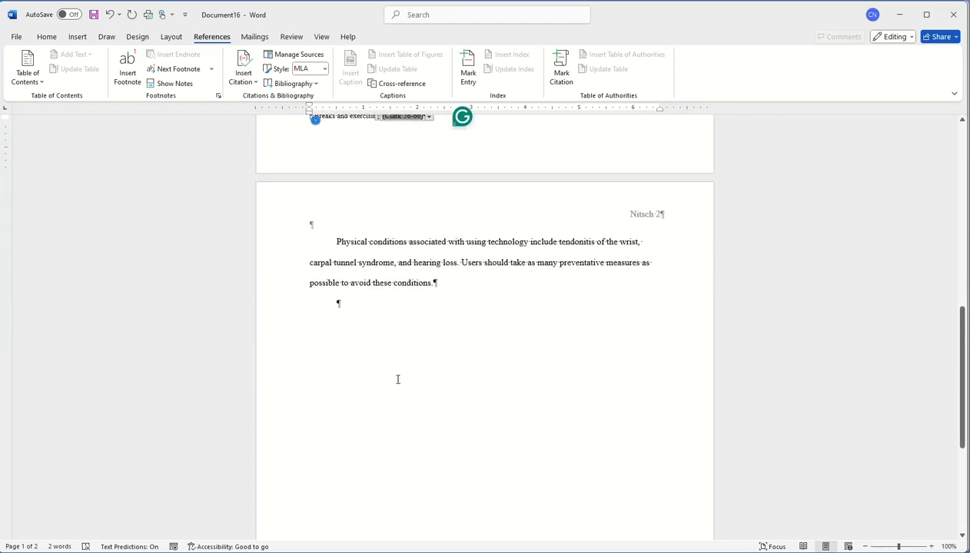
pyautogui.scroll(-5, 398, 378)
pyautogui.scroll(4, 397, 378)
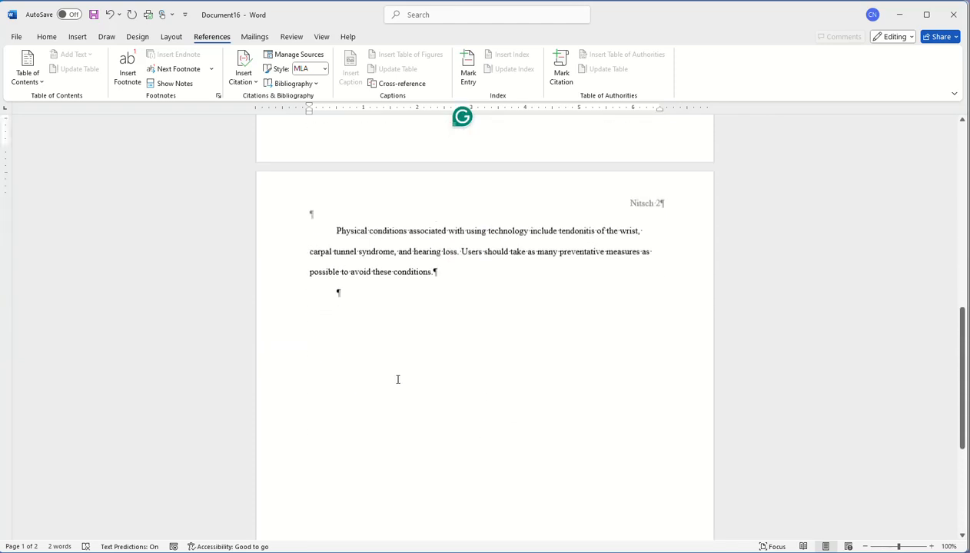
pyautogui.scroll(1, 398, 379)
pyautogui.click(350, 335)
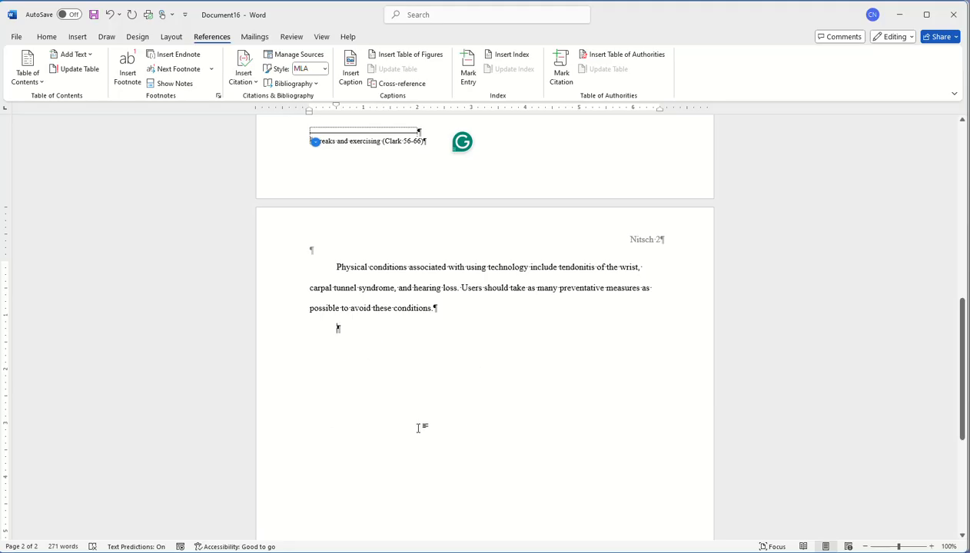
# Insert a page break to start a new page 3
pyautogui.click(78, 36)
pyautogui.click(70, 76)
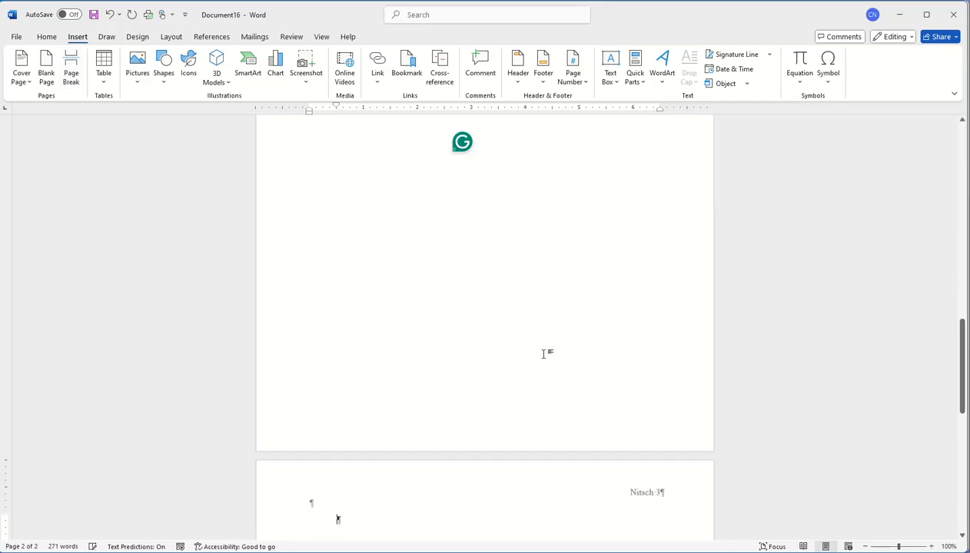
pyautogui.scroll(-4, 468, 473)
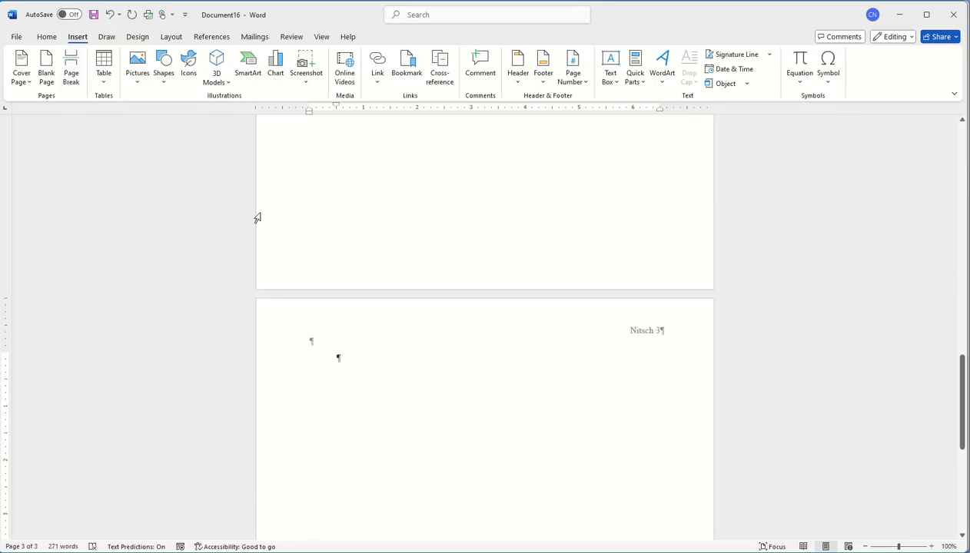
# Insert a Works Cited bibliography listing the Clark and Gomez sources
pyautogui.click(212, 37)
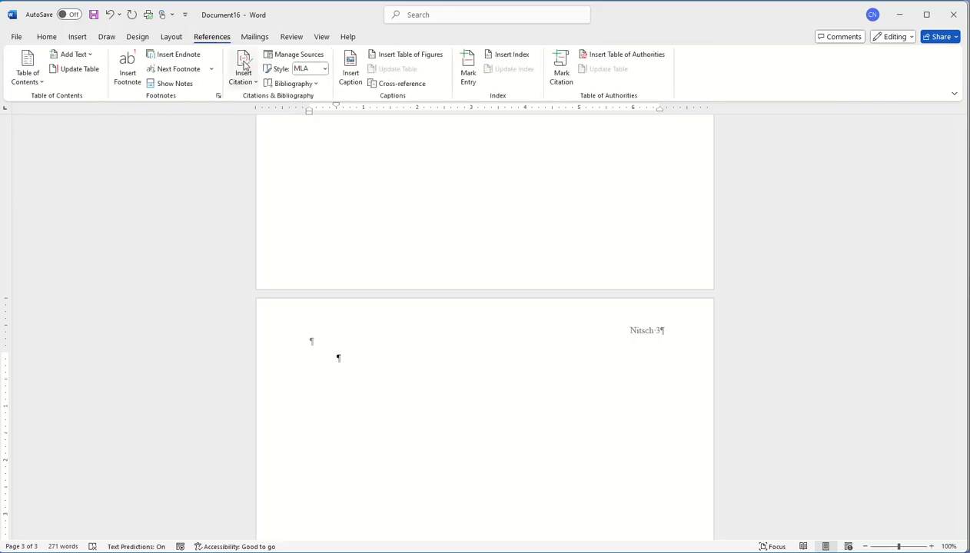
pyautogui.click(294, 84)
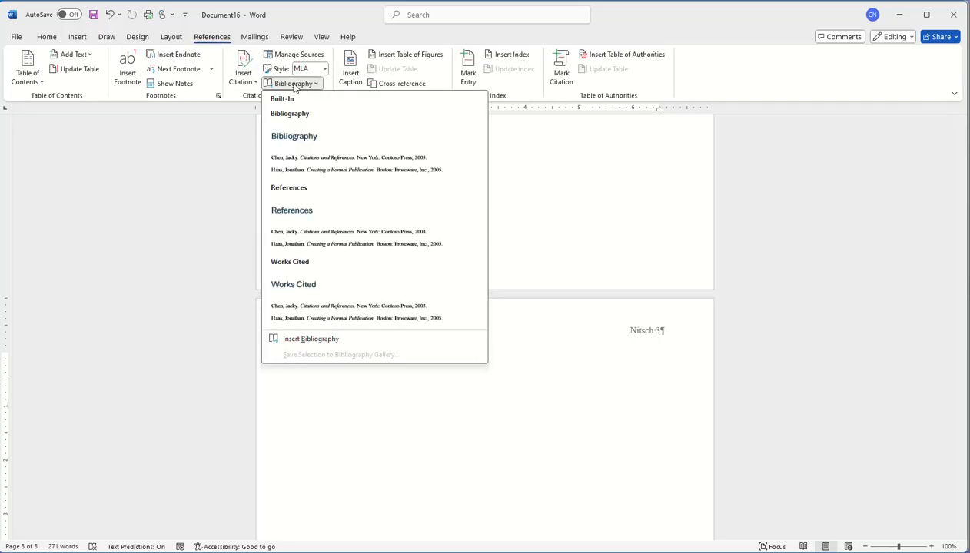
pyautogui.click(296, 310)
pyautogui.click(329, 361)
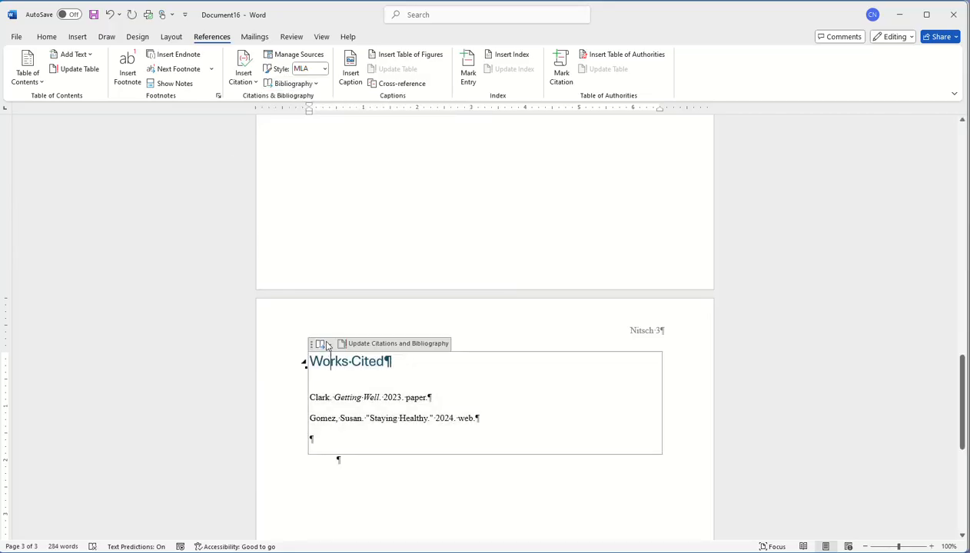
# Center the Works Cited heading and check the bibliography entries' font
pyautogui.click(47, 36)
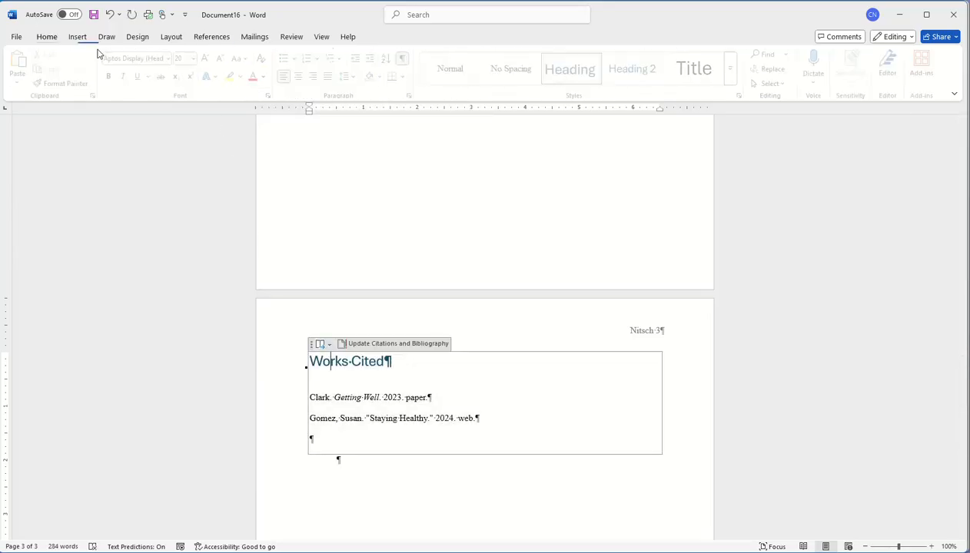
pyautogui.click(302, 76)
pyautogui.moveTo(539, 416); pyautogui.dragTo(366, 397)
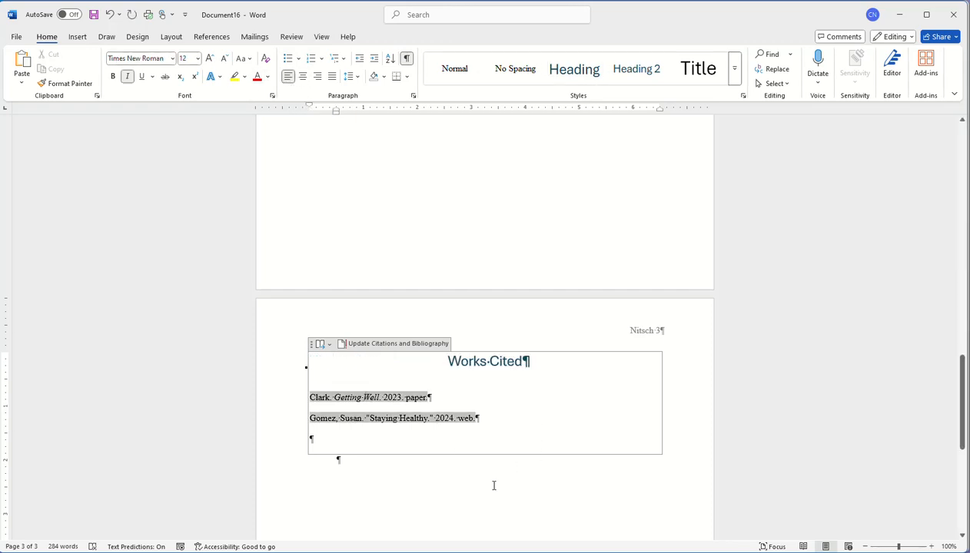
pyautogui.click(446, 479)
# Review the Getting Well and Gomez bibliography entries without making changes
pyautogui.click(338, 396)
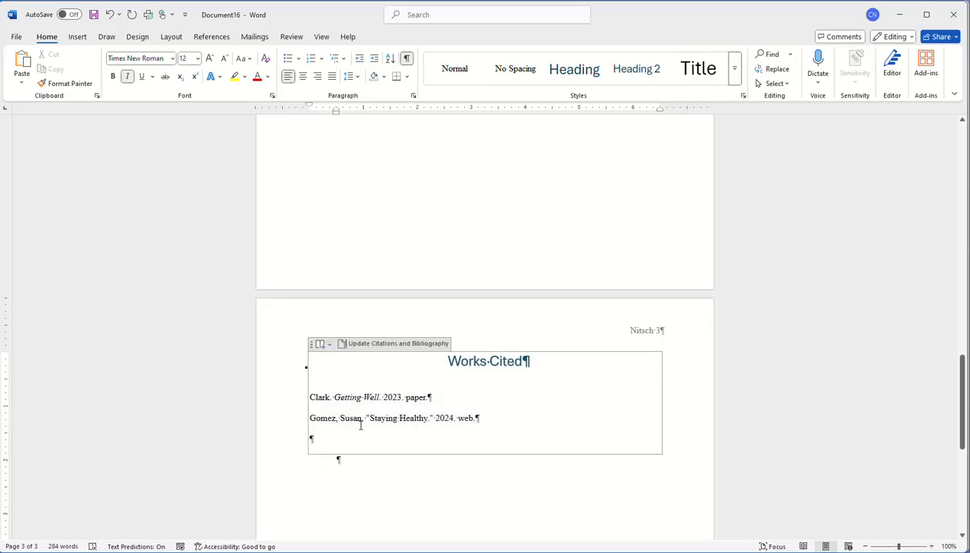
pyautogui.click(361, 423)
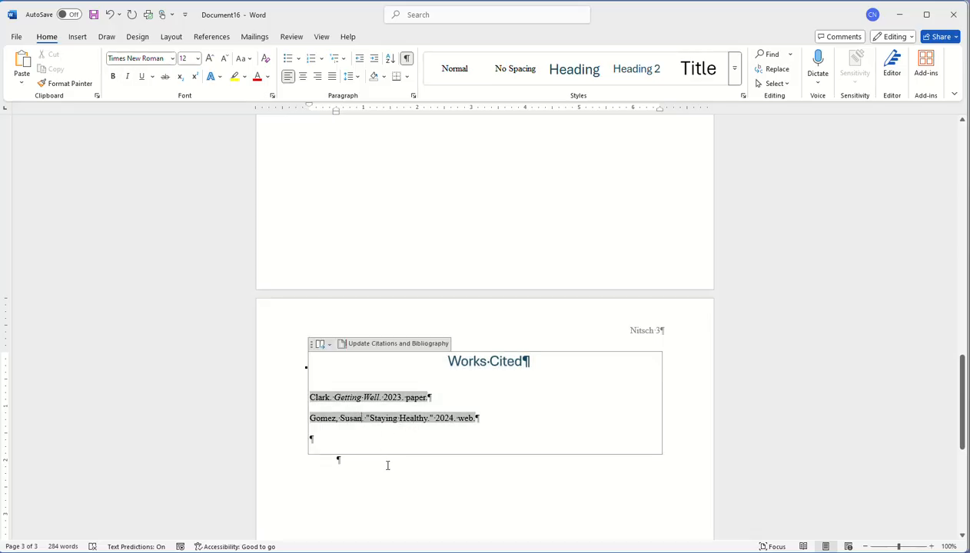
pyautogui.click(414, 495)
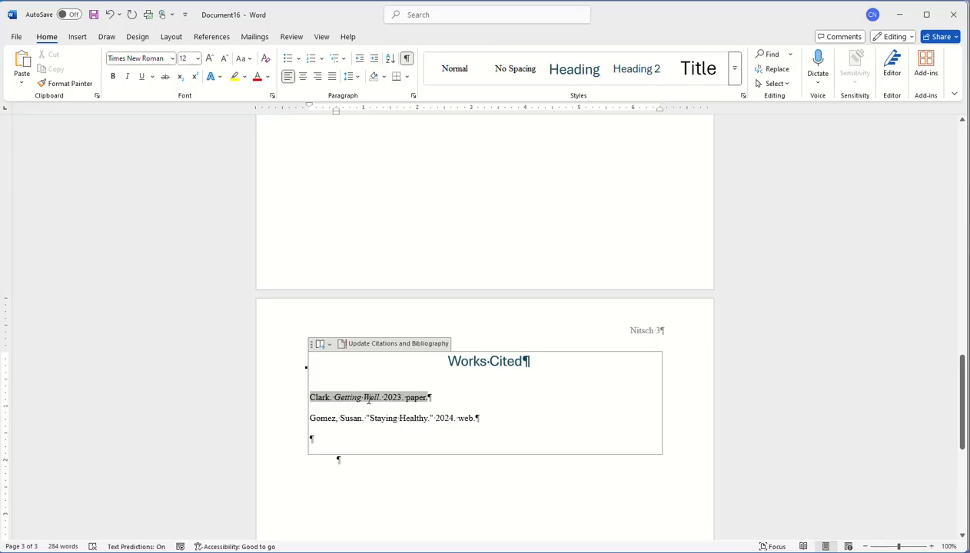
pyautogui.rightClick(367, 398)
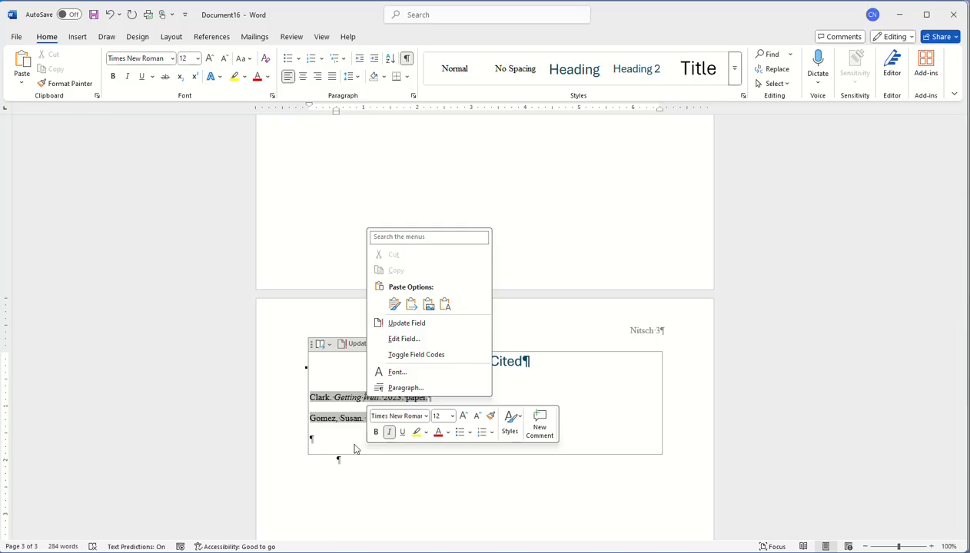
pyautogui.click(394, 498)
pyautogui.click(432, 400)
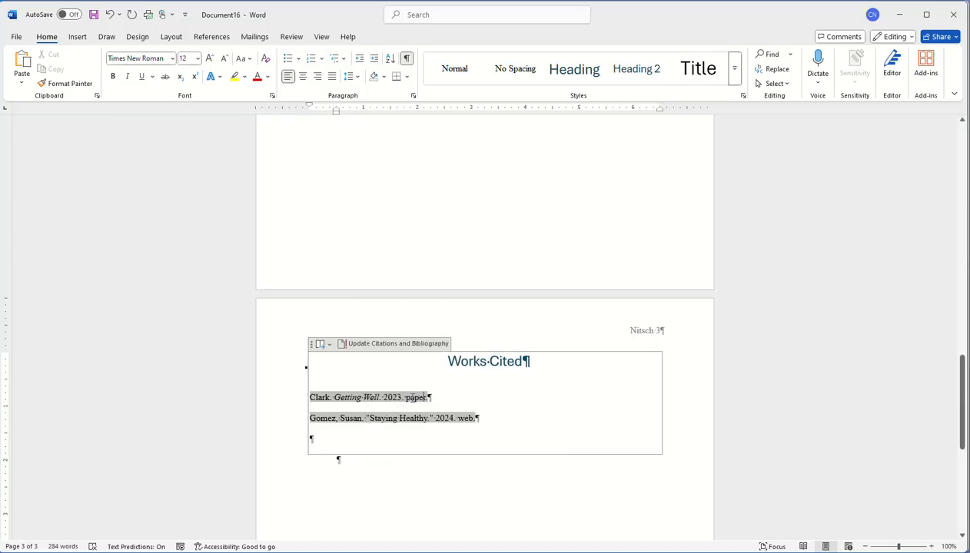
pyautogui.rightClick(411, 398)
pyautogui.click(402, 484)
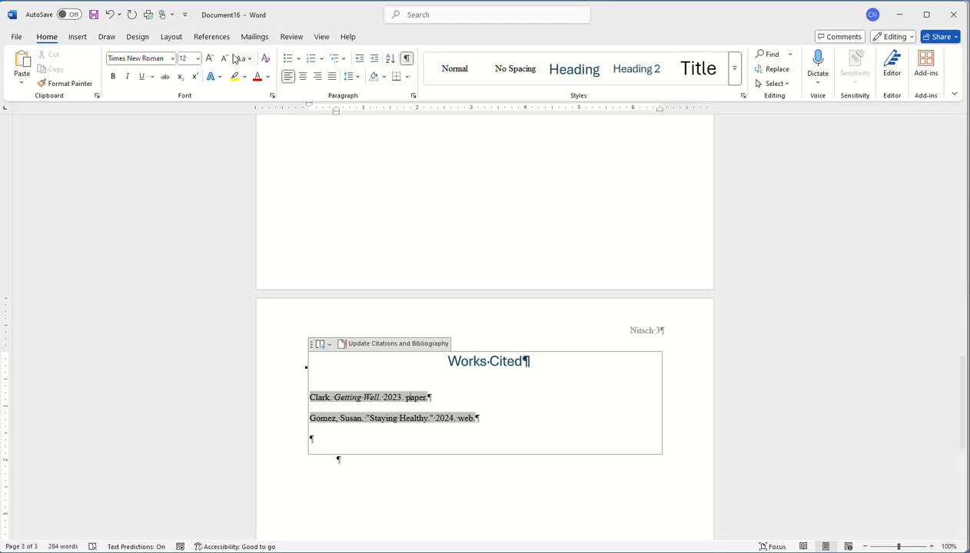
pyautogui.click(217, 37)
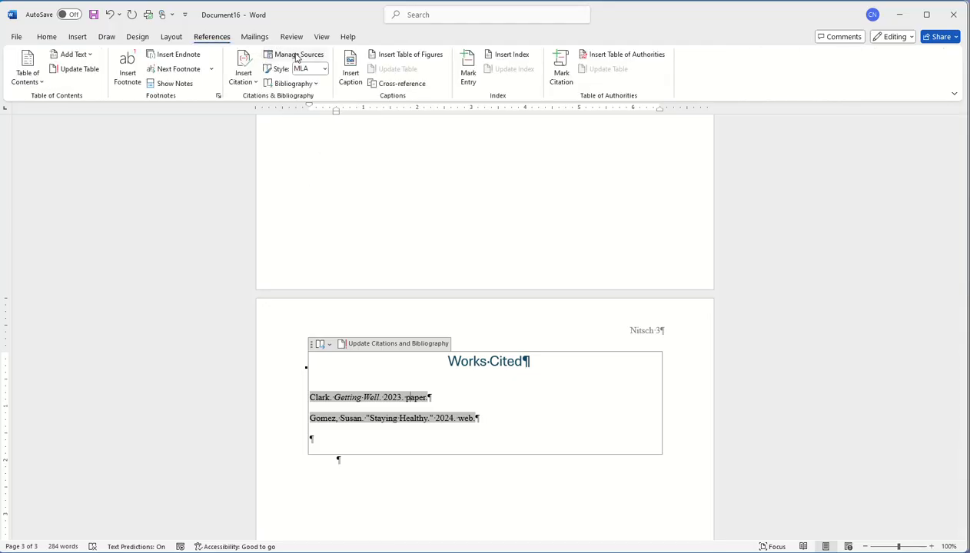
# Change the Gomez source's year to 2021 in Manage Sources, updating both lists
pyautogui.click(297, 55)
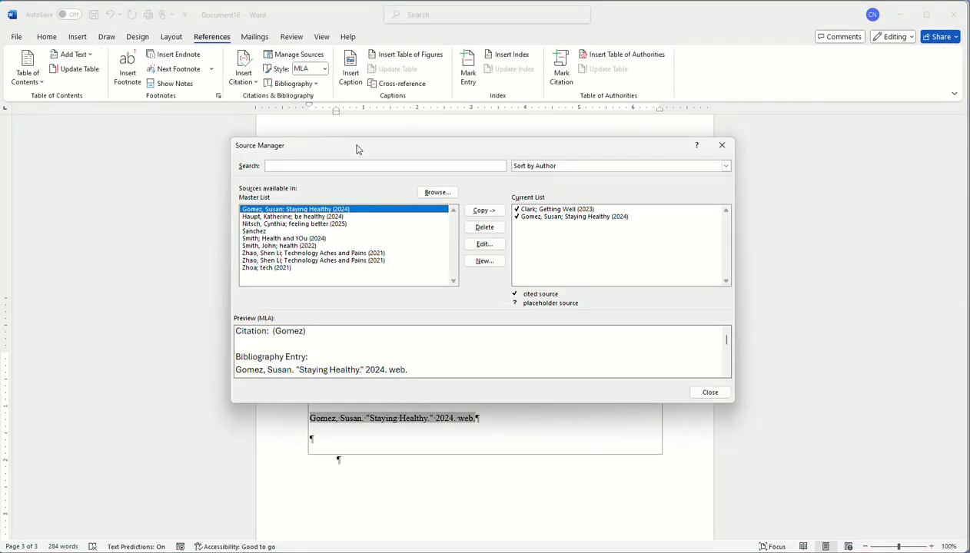
pyautogui.click(538, 216)
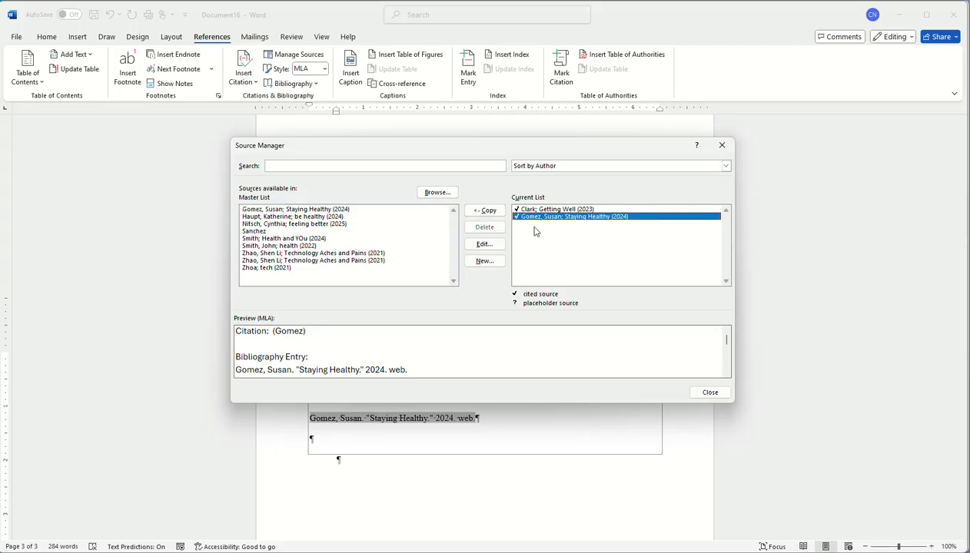
pyautogui.click(484, 244)
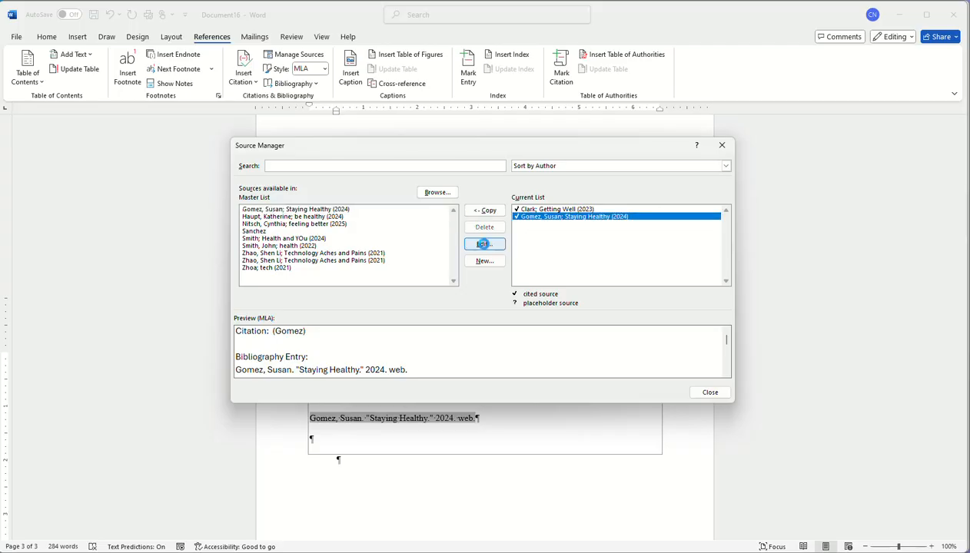
pyautogui.click(399, 272)
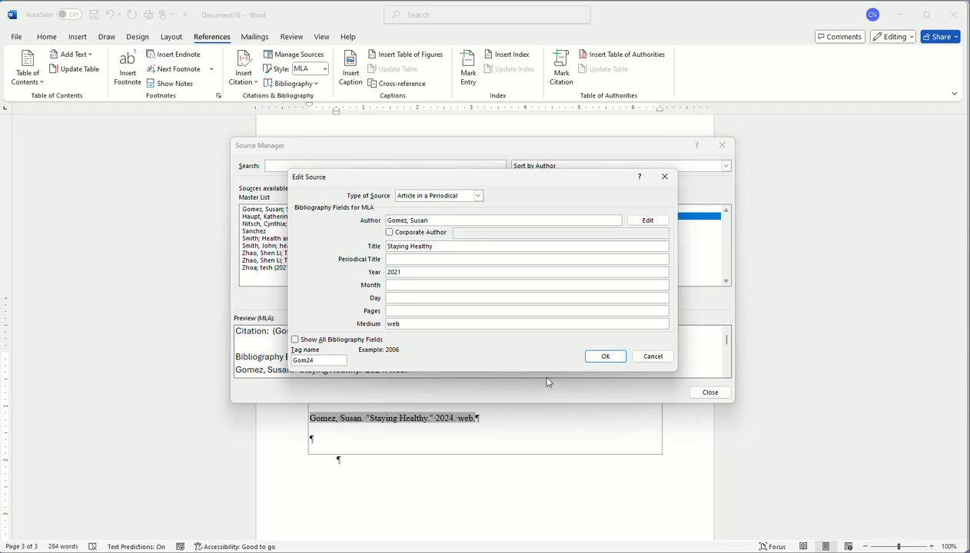
pyautogui.click(606, 357)
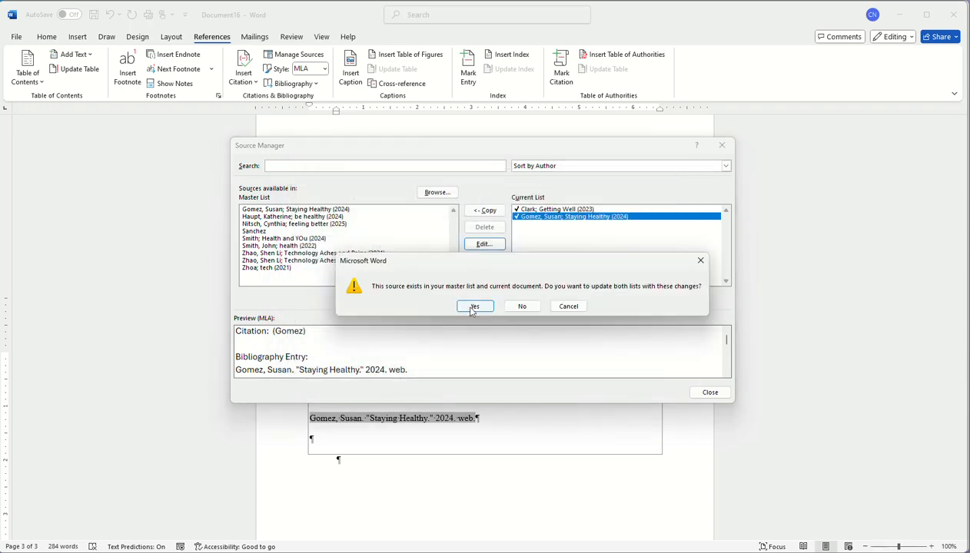
pyautogui.click(474, 306)
pyautogui.click(708, 392)
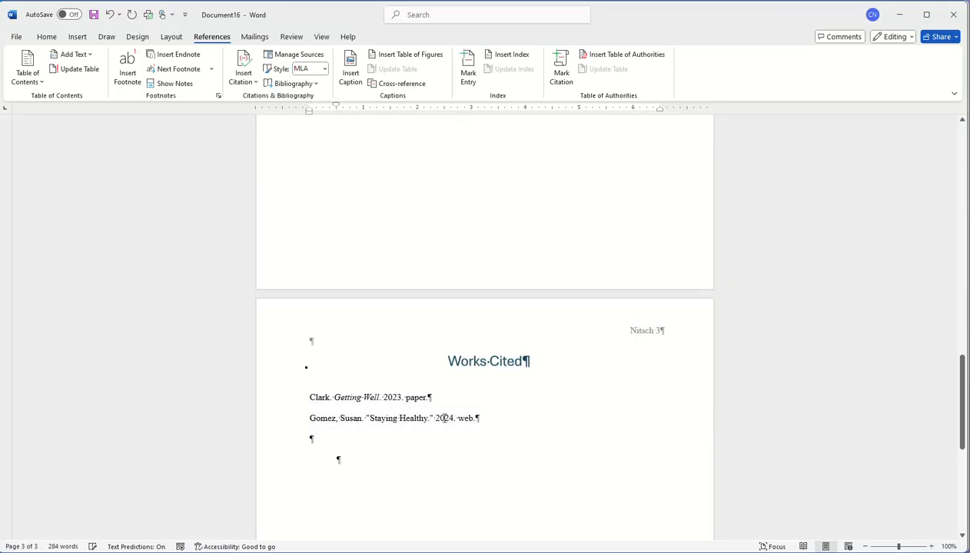
# Update the Works Cited bibliography so the Gomez entry shows 2021
pyautogui.click(415, 421)
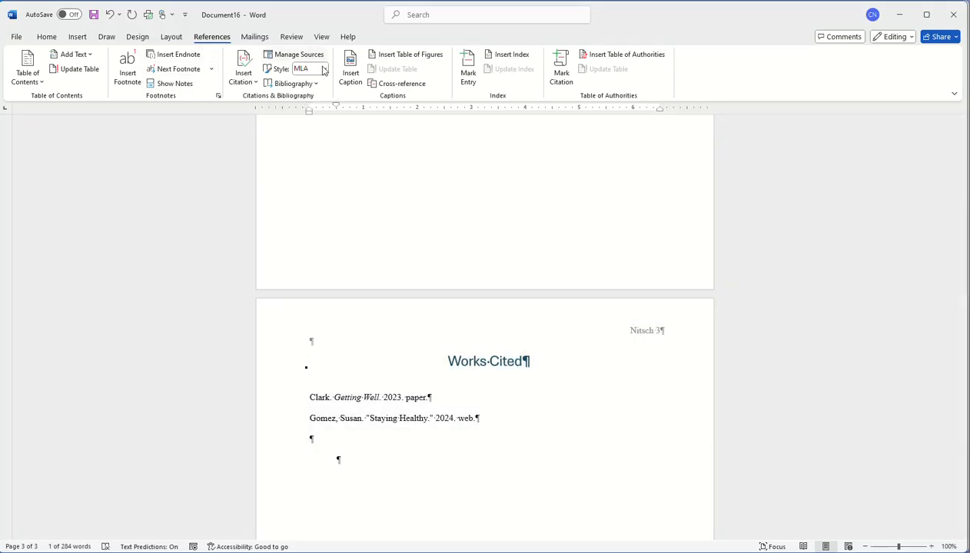
pyautogui.click(418, 416)
pyautogui.click(397, 344)
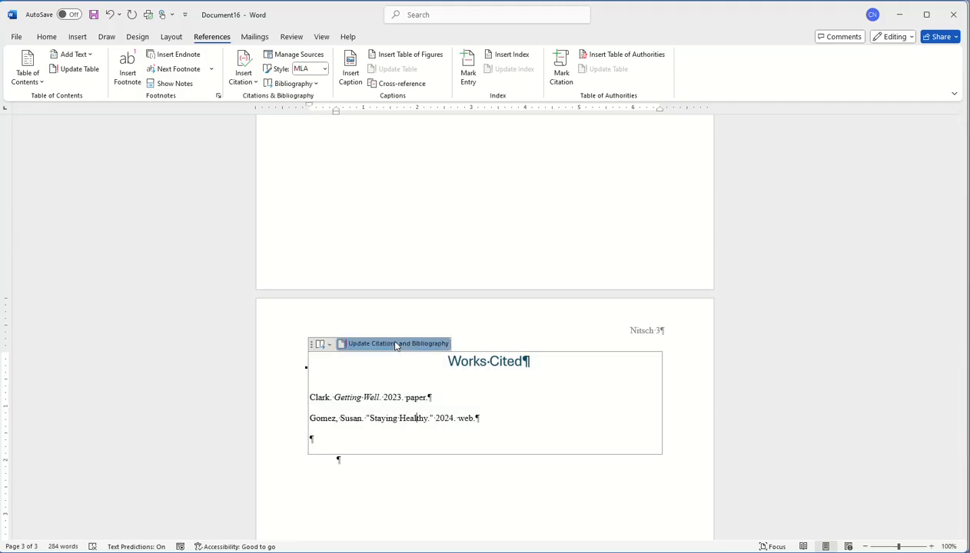
# Scroll through the paper from the top down to footnote 1 at the end of page 1
pyautogui.click(499, 492)
pyautogui.scroll(5, 459, 388)
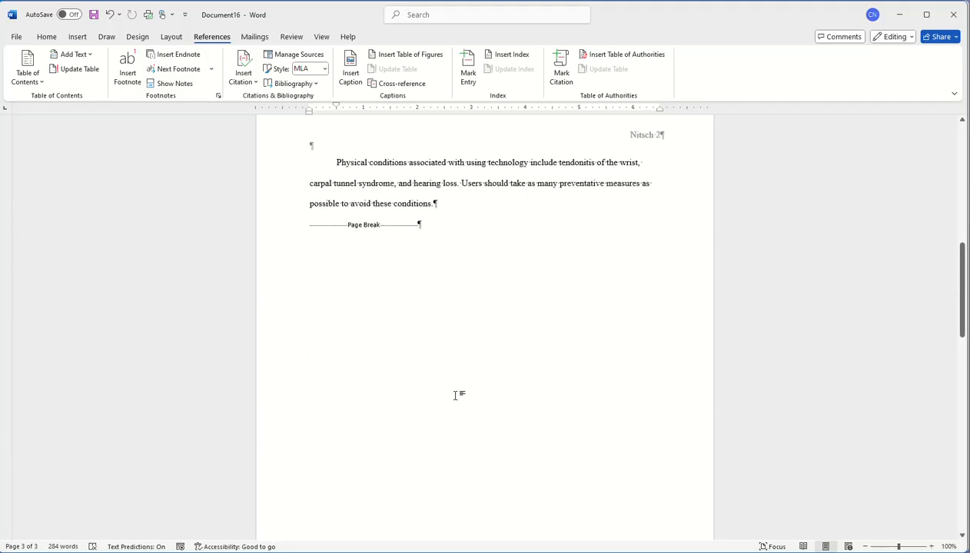
pyautogui.scroll(15, 454, 396)
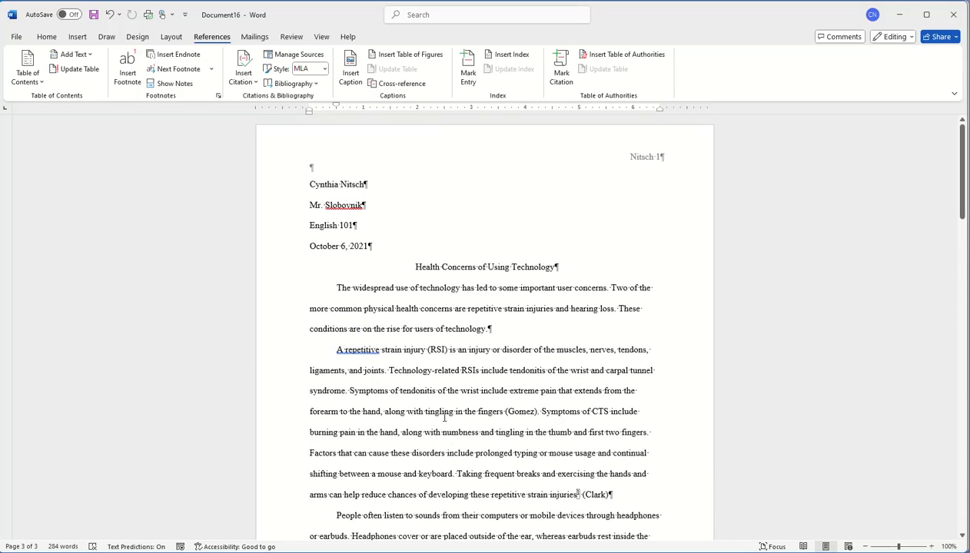
pyautogui.scroll(-10, 444, 417)
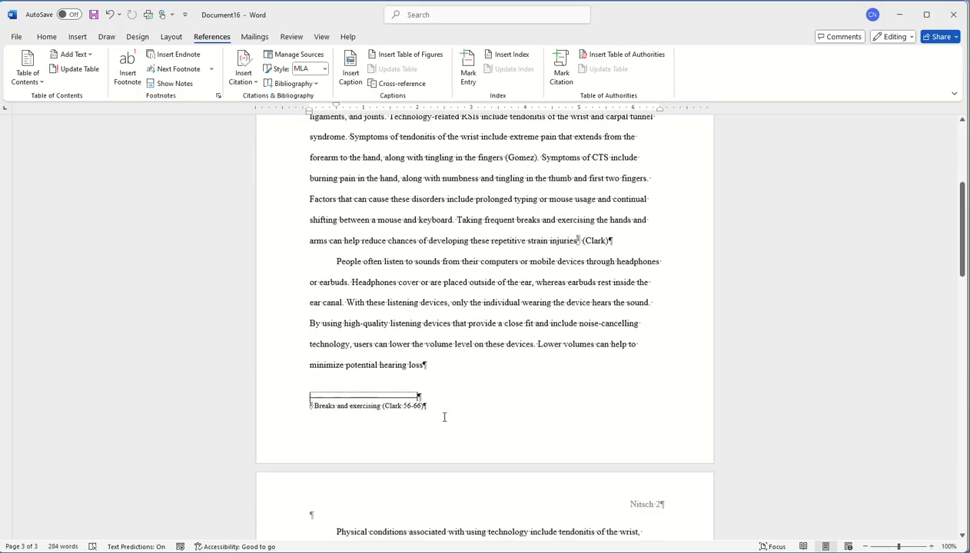
pyautogui.scroll(-8, 444, 417)
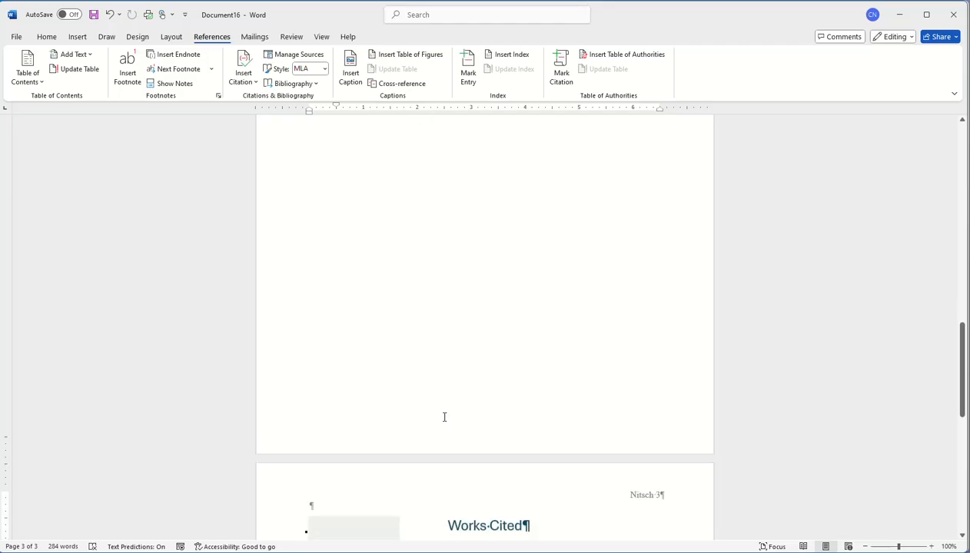
pyautogui.scroll(16, 444, 417)
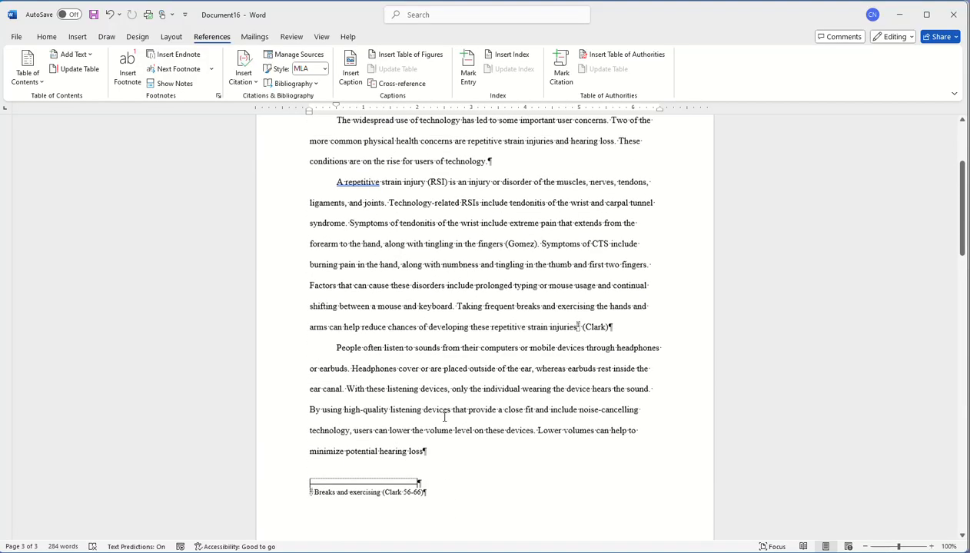
pyautogui.scroll(2, 444, 418)
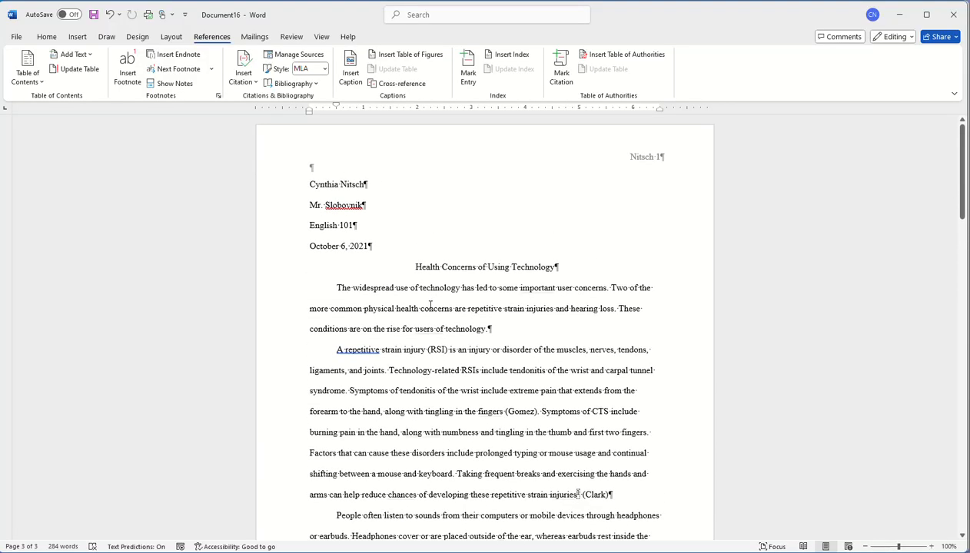
pyautogui.scroll(-2, 430, 306)
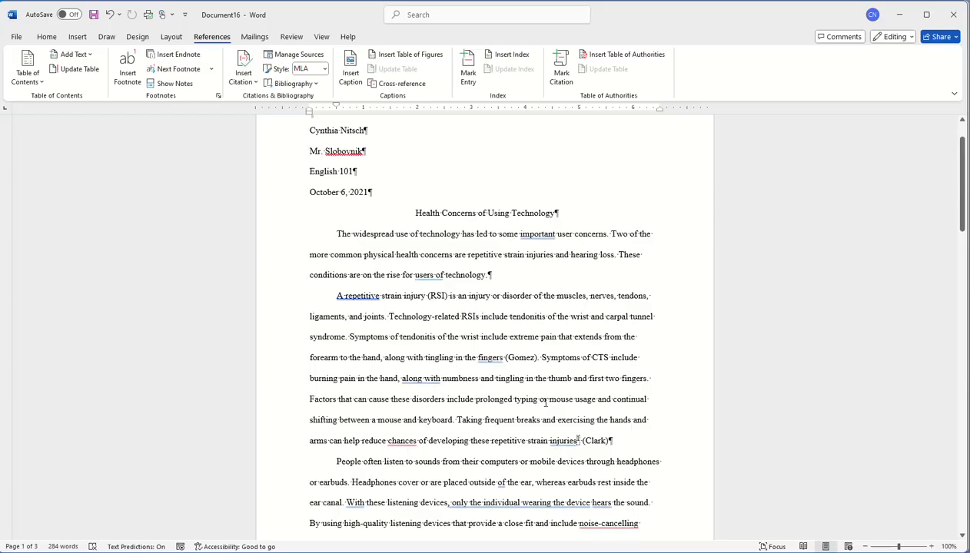
pyautogui.scroll(-5, 454, 340)
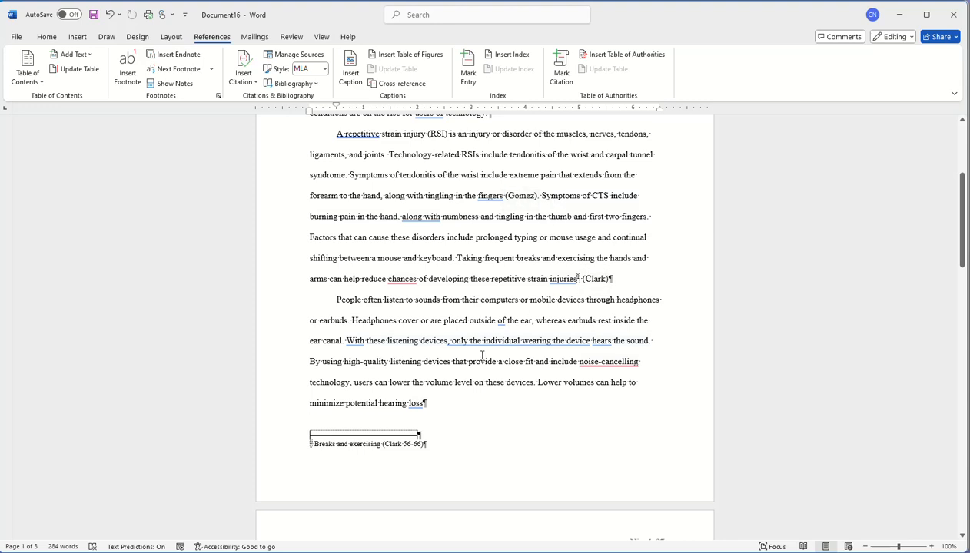
pyautogui.scroll(-3, 485, 361)
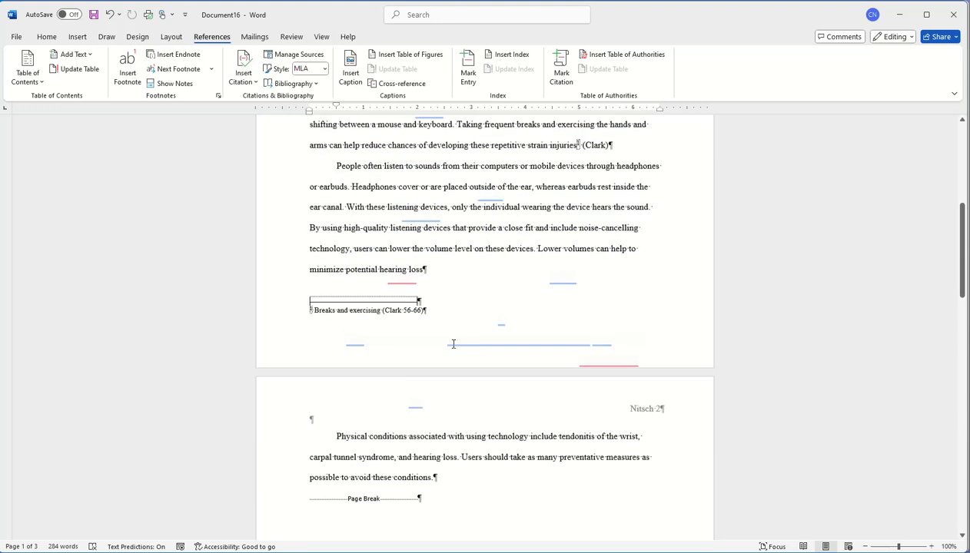